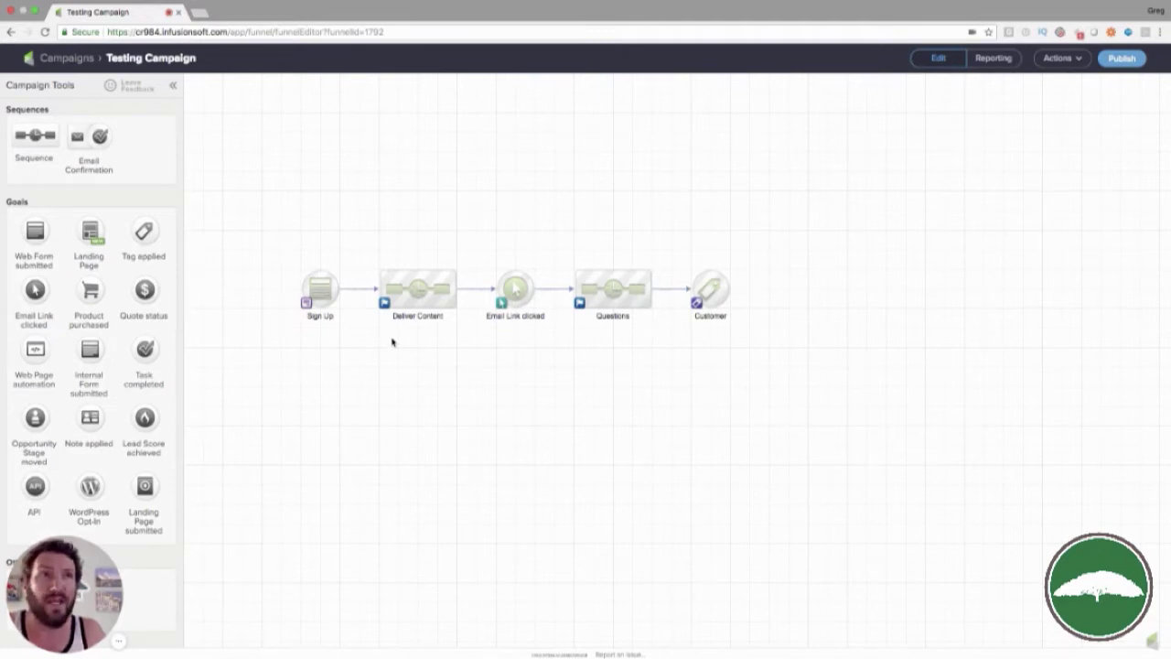
Inspect the Deliver Content and Questions sequences, returning to the campaign canvas after each
left_click_drag(261, 243, 366, 363)
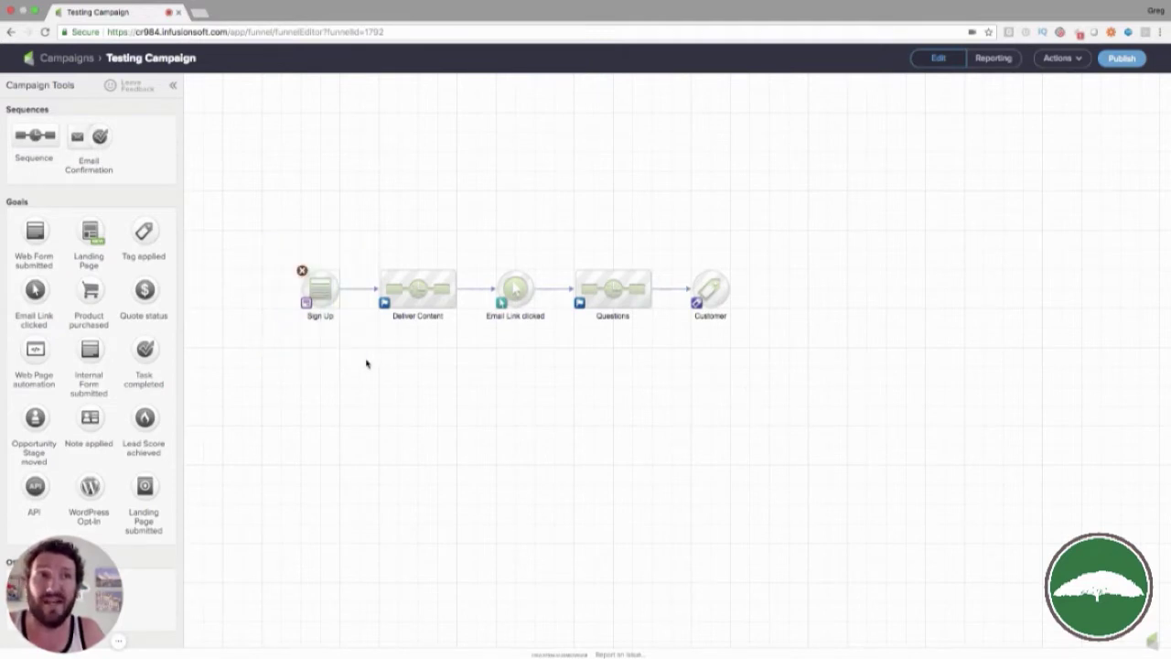
double_click(423, 281)
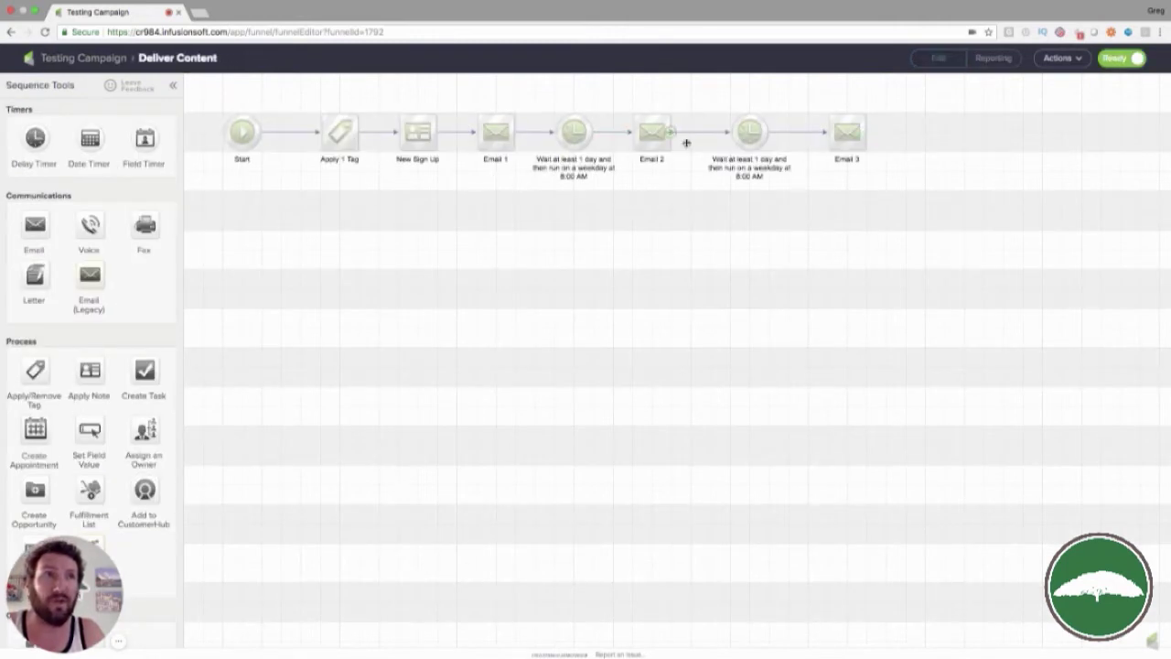
left_click(107, 60)
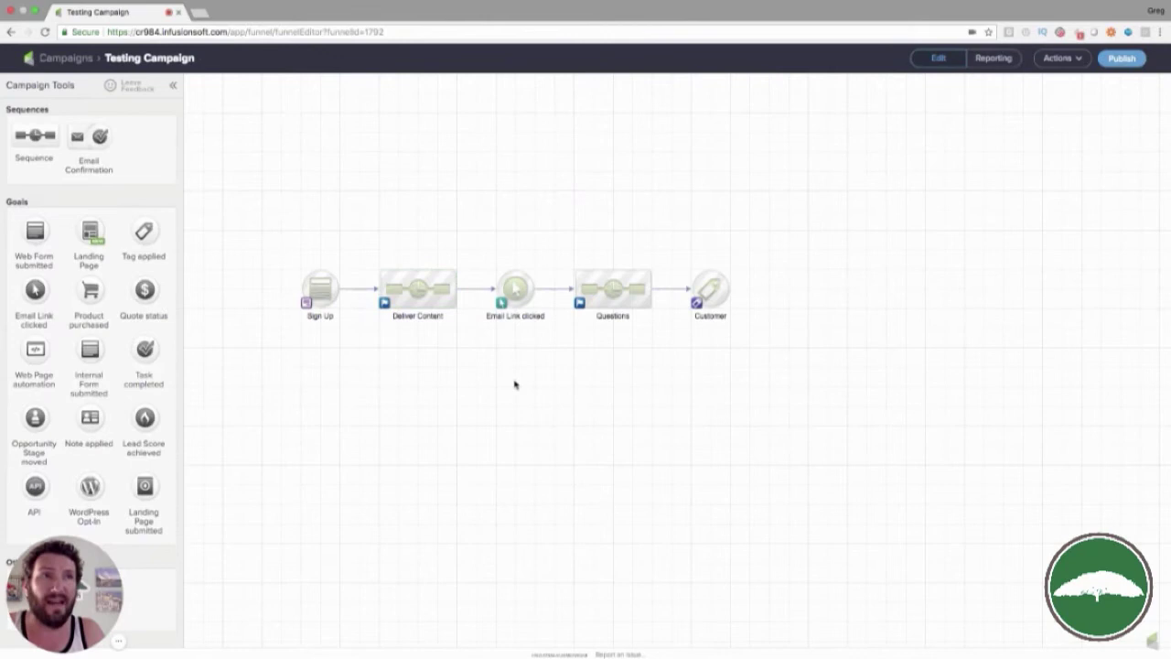
mouse_move(519, 294)
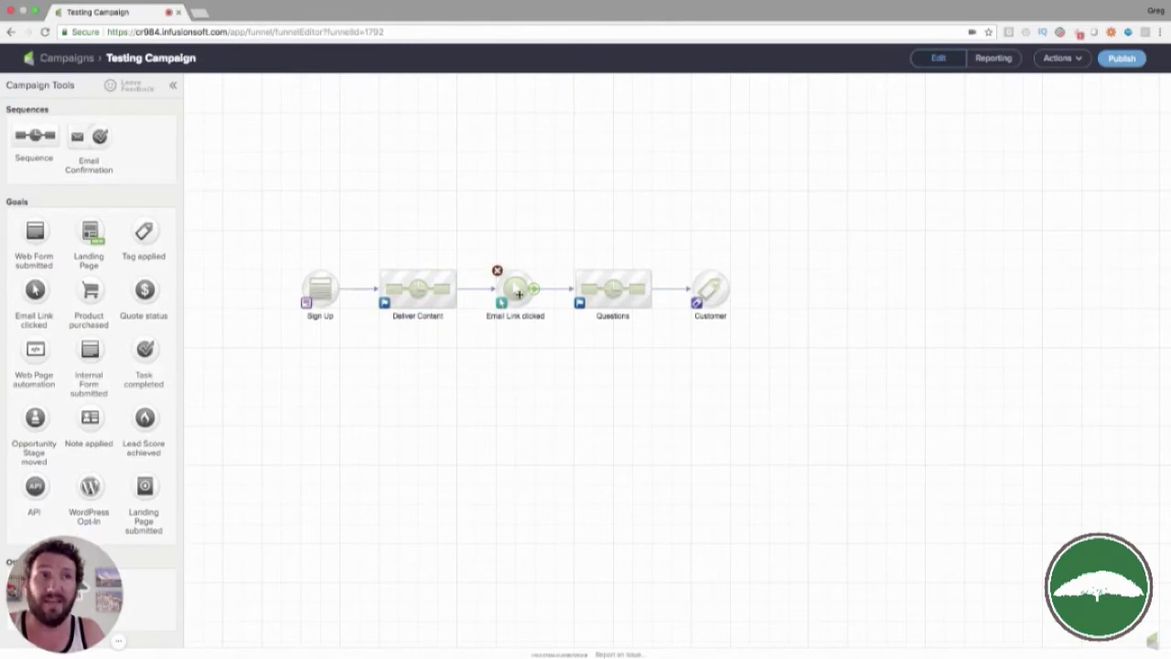
double_click(608, 298)
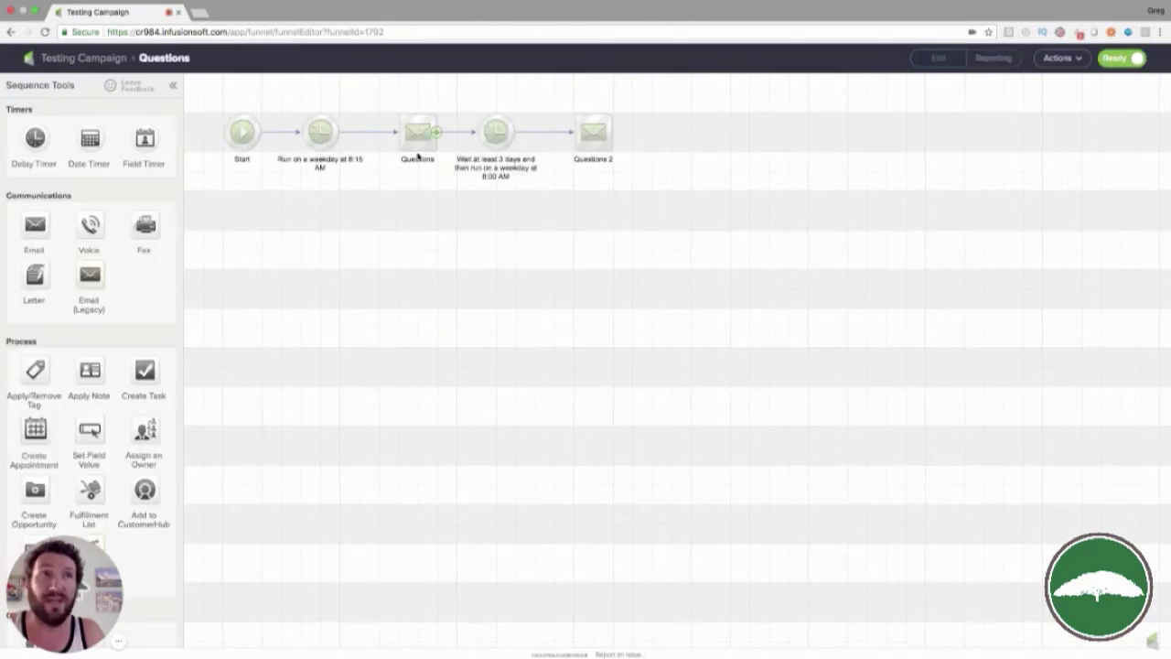
left_click(108, 61)
Select, then deselect, groups of canvas elements from Sign Up through Questions
left_click_drag(666, 355, 243, 194)
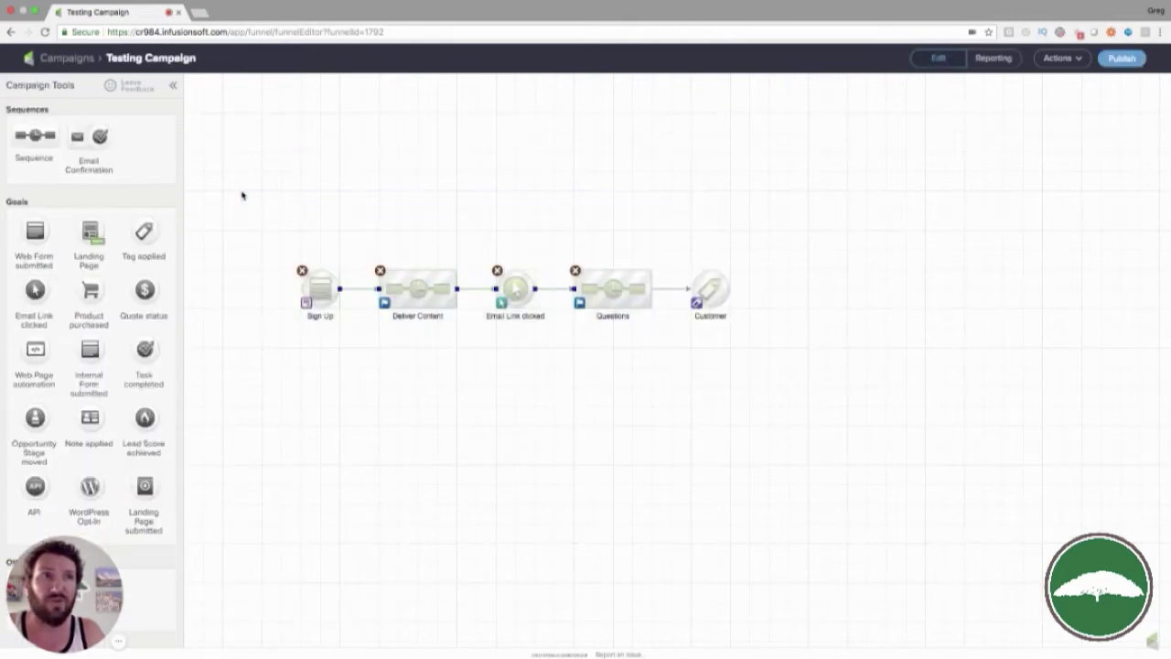
left_click(728, 299)
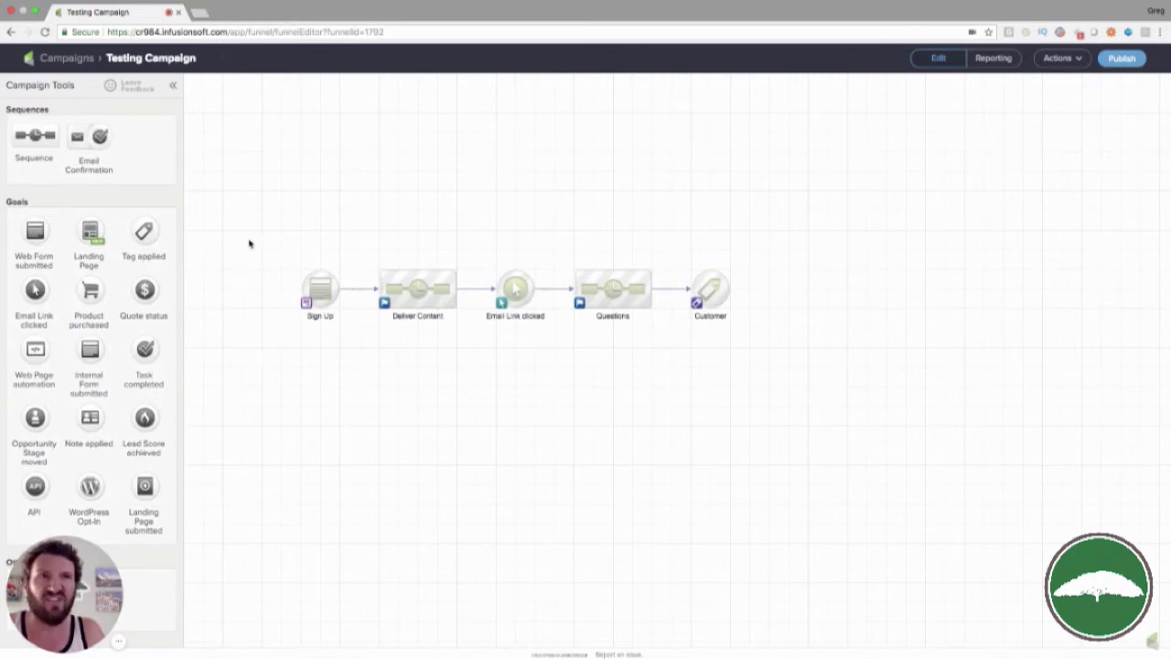
left_click_drag(248, 242, 476, 339)
left_click(485, 260)
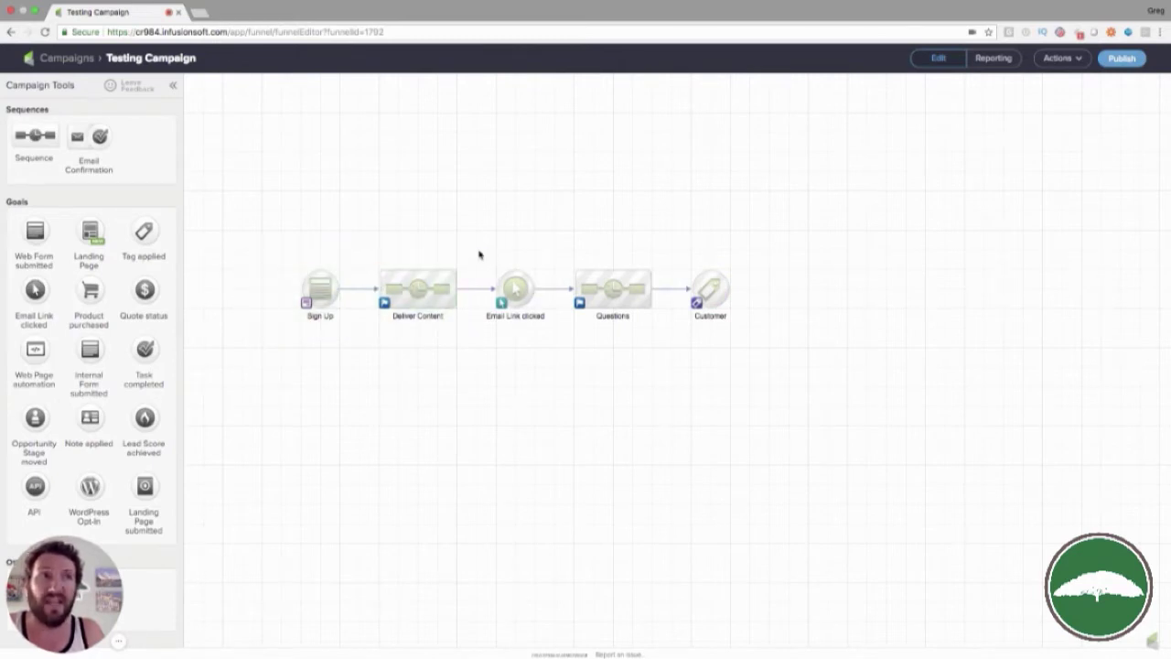
left_click_drag(480, 254, 664, 357)
left_click(664, 357)
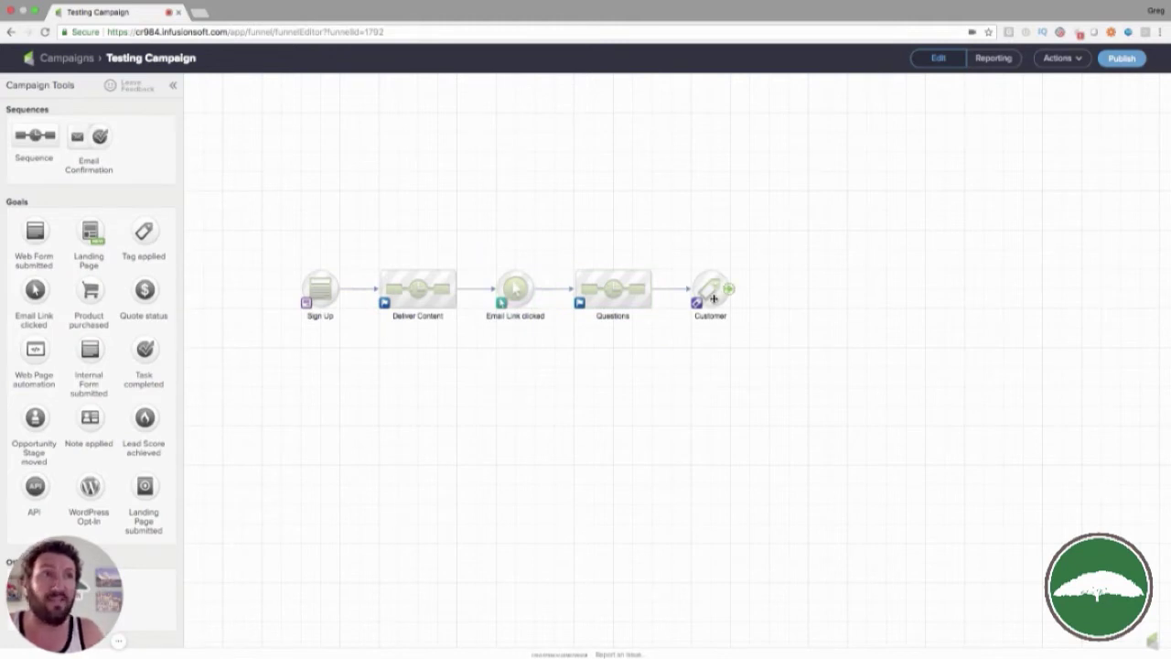
Publish Testing Campaign through the checklist and set the reporting Presets to Current
left_click(1120, 59)
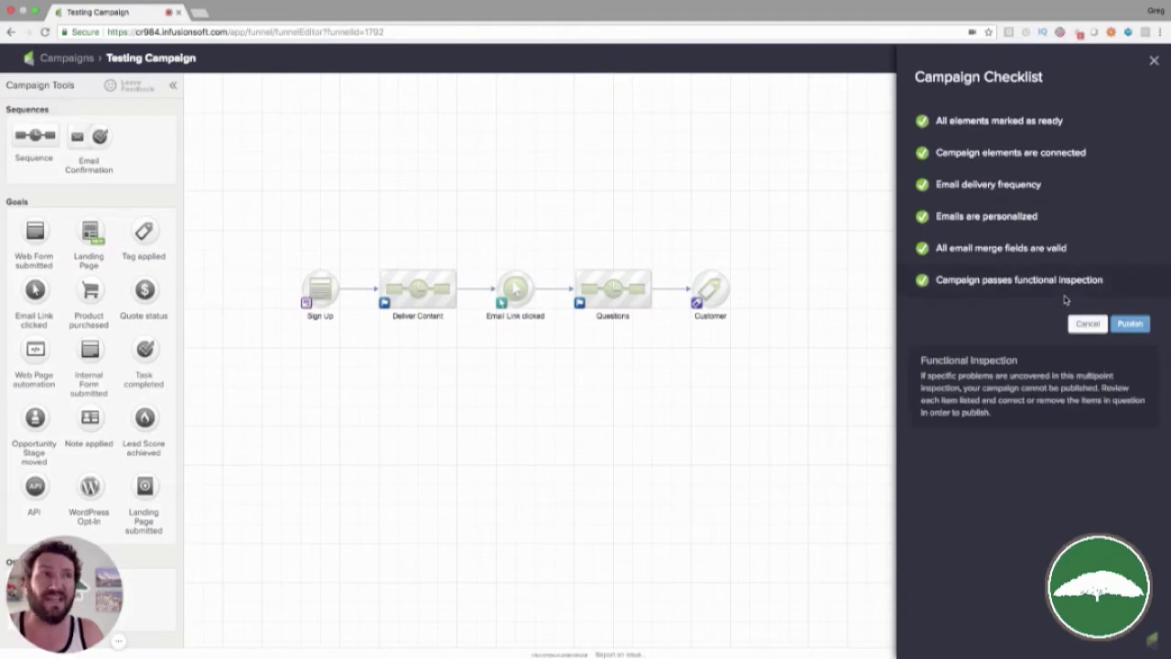
left_click(1131, 324)
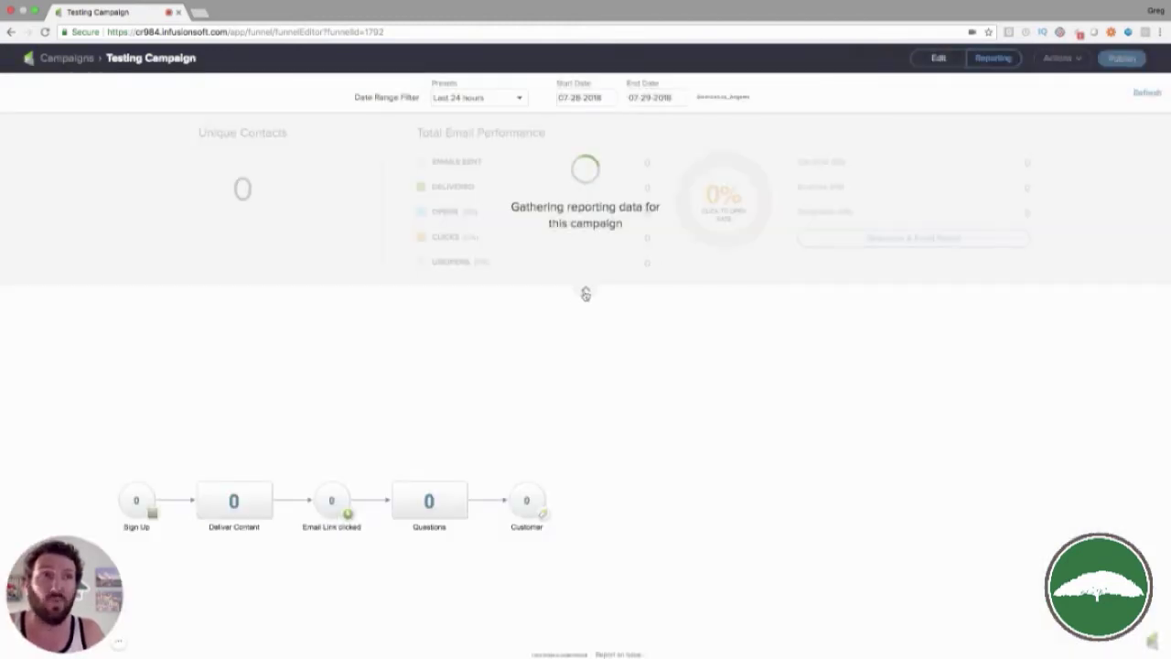
left_click(585, 291)
left_click(506, 99)
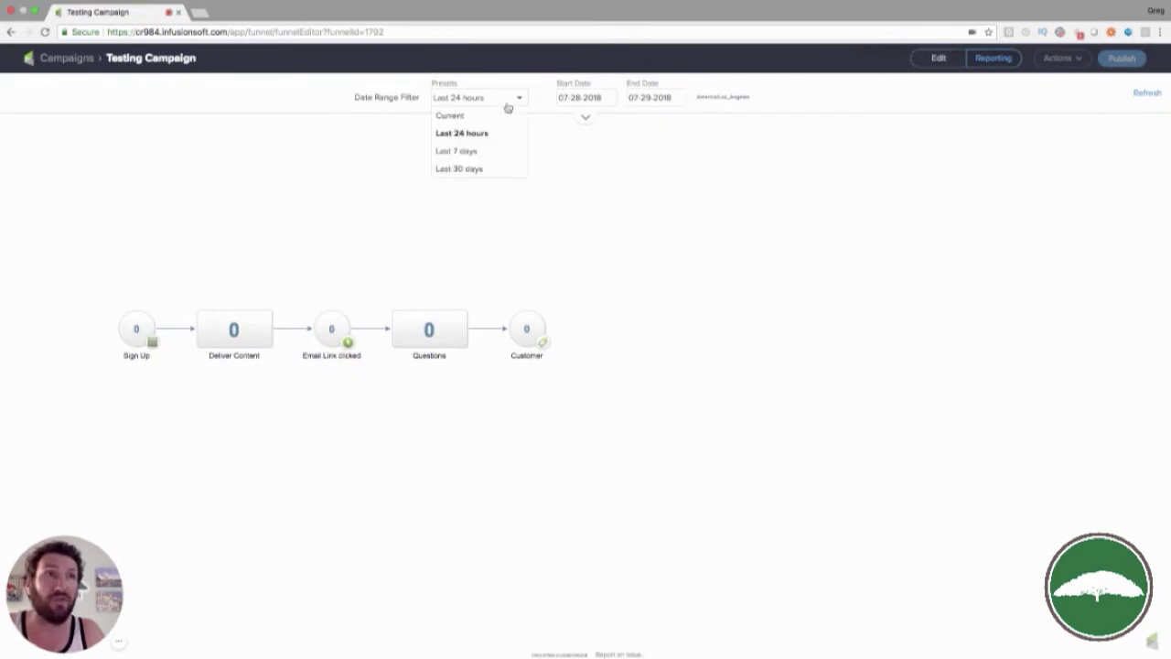
left_click(503, 116)
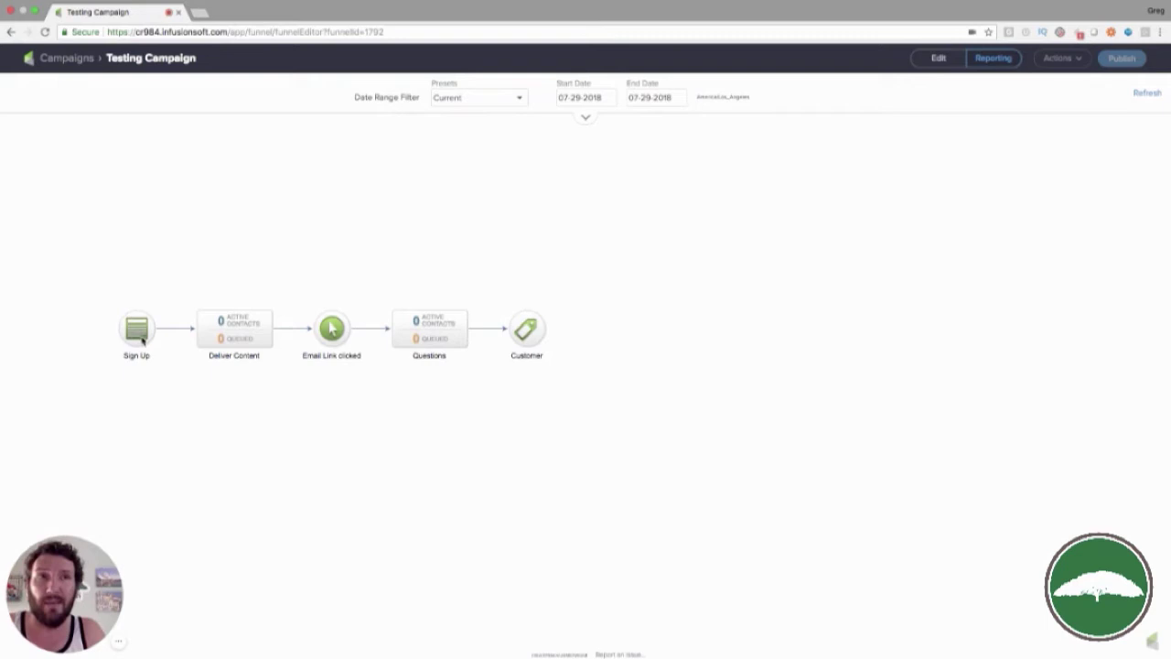
Load the sign-up form URL in a new tab and enter 'Test Contact' as First Name
left_click(201, 14)
key("ctrl+v")
key("Return")
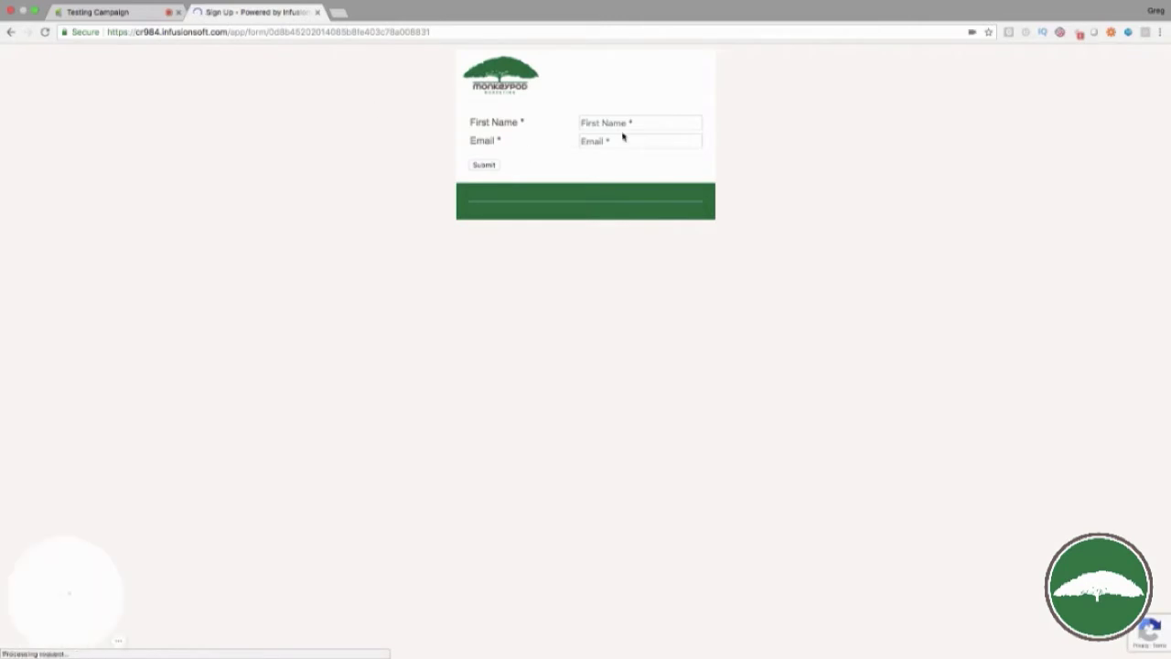
left_click(631, 124)
type("Test ")
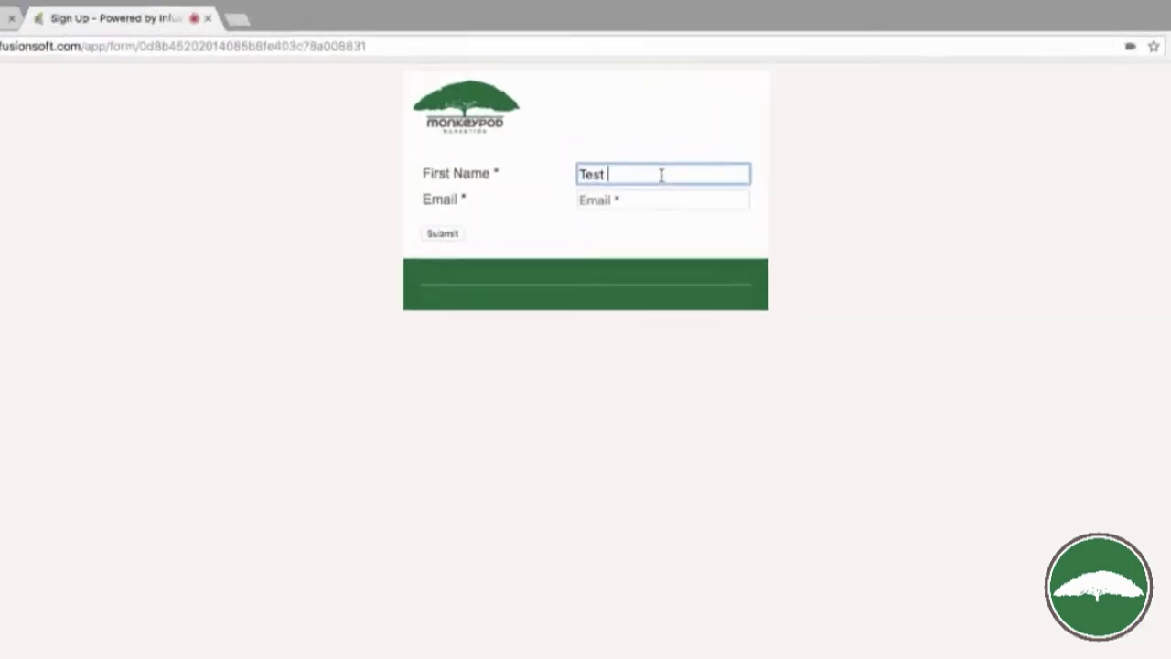
type("Contact")
Fill the Email field with a plus-addressed test e-mail address and submit the form
left_click(707, 285)
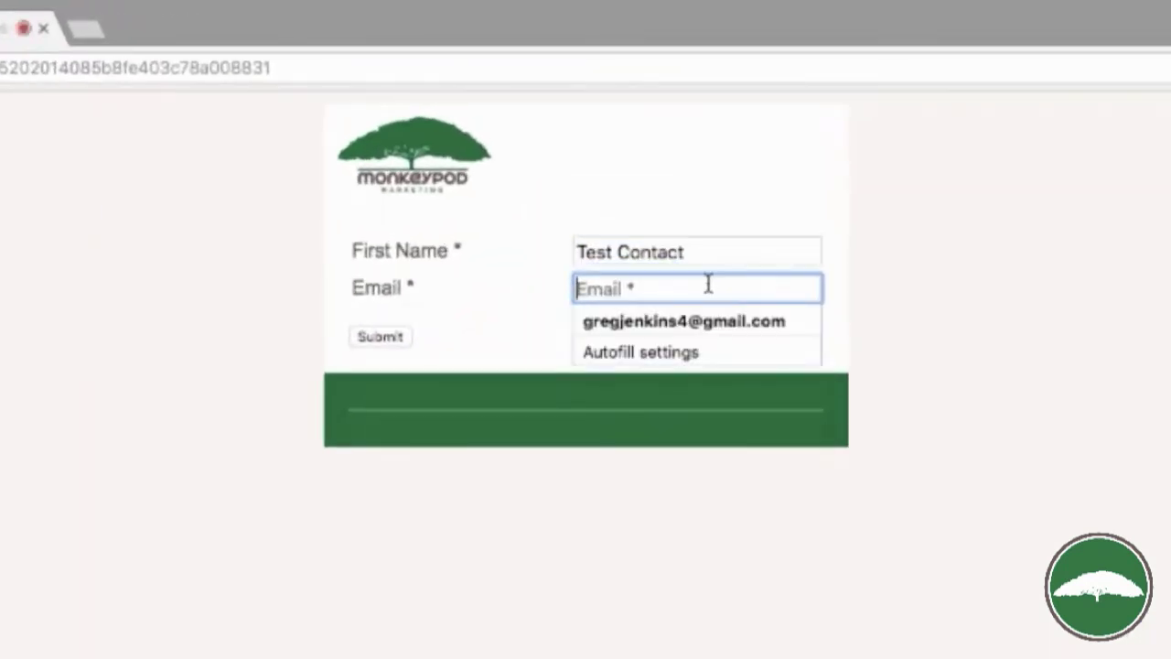
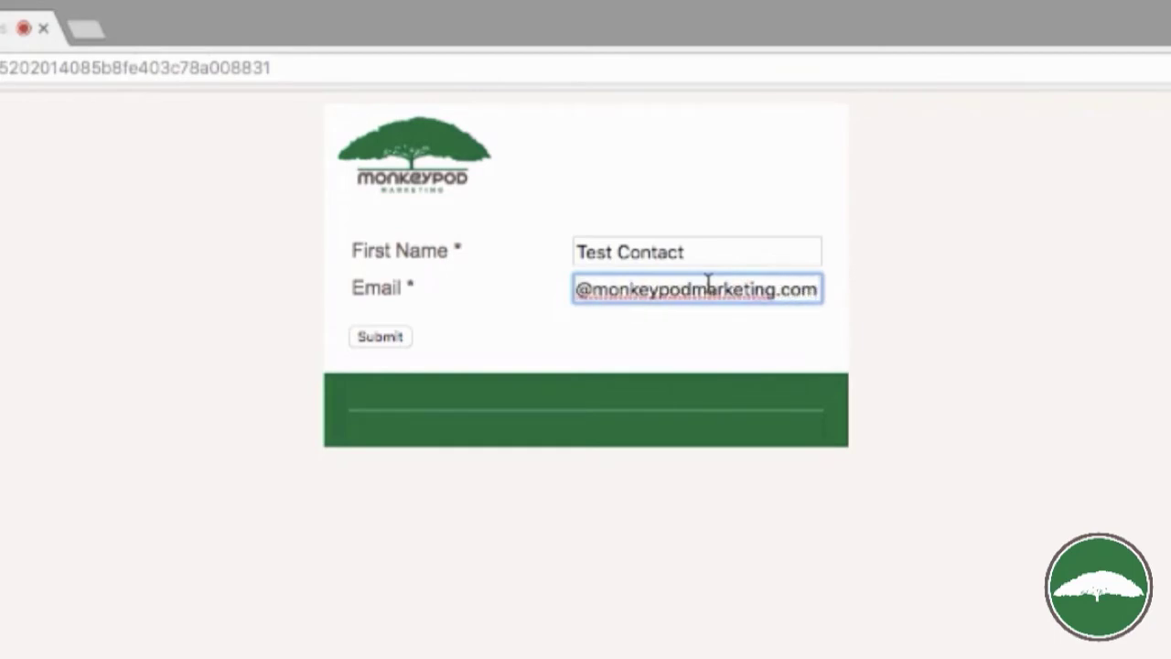
key("super+Left")
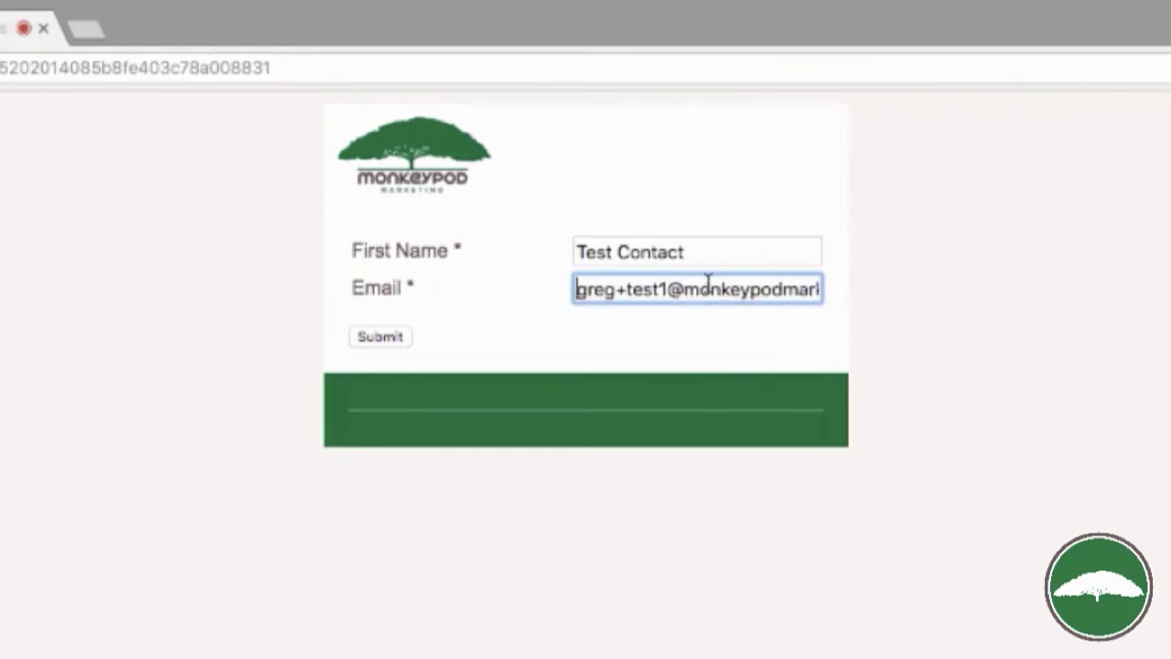
key("alt+shift+Right")
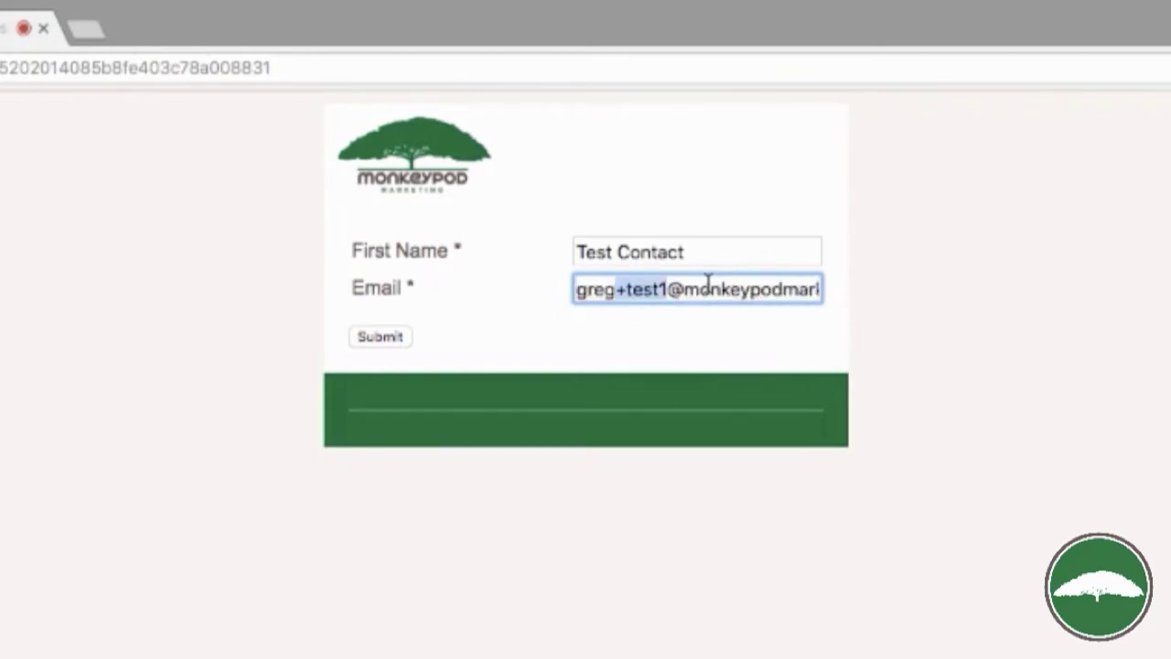
key("BackSpace")
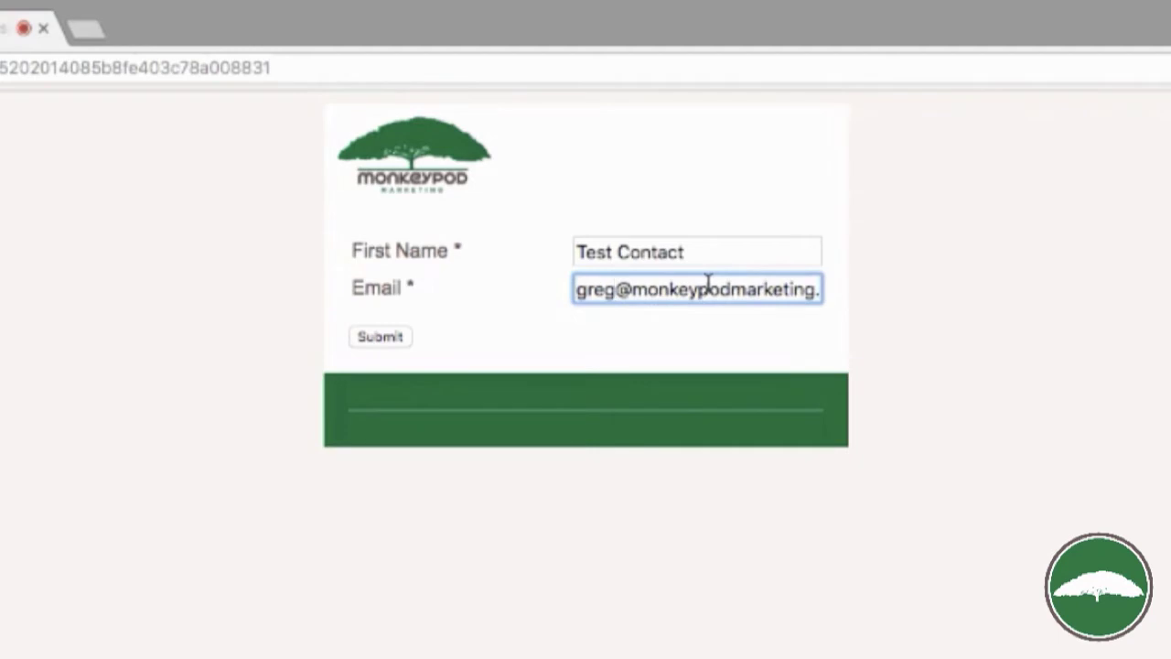
key("super+z")
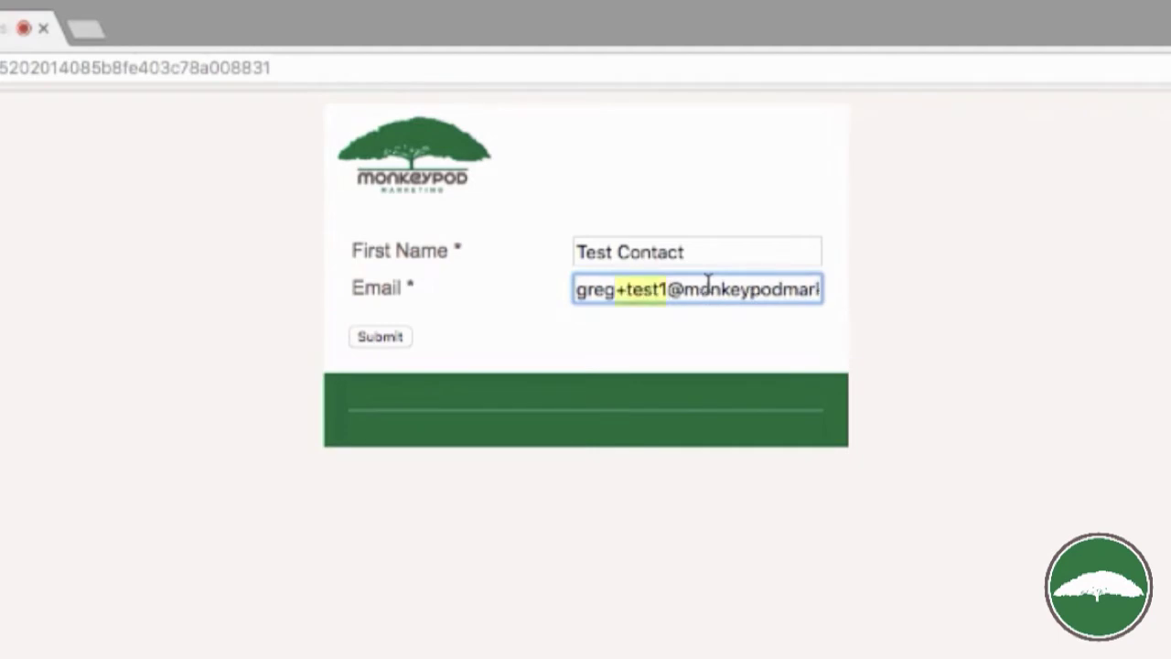
key("super+BackSpace")
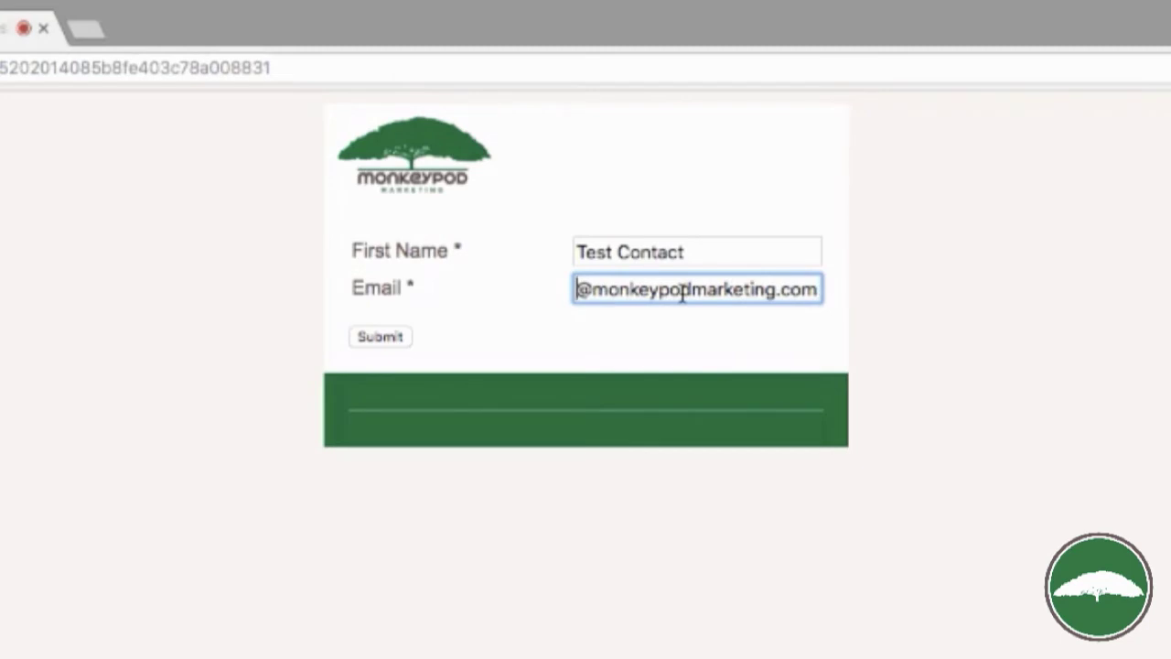
key("super+a")
left_click(505, 320)
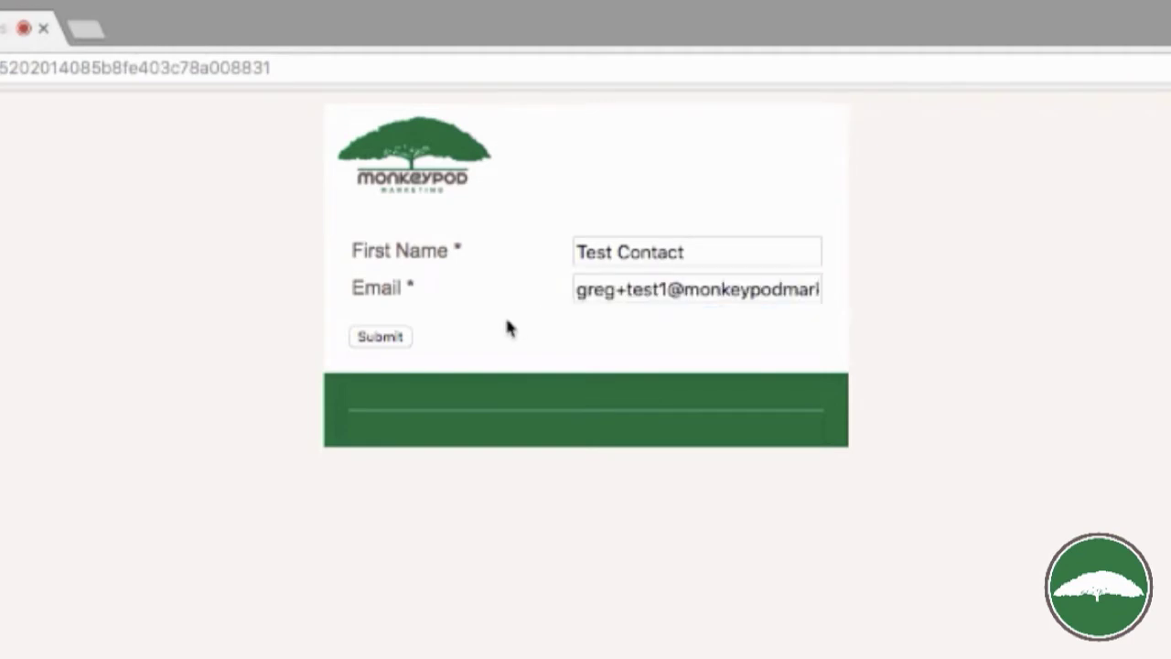
left_click(392, 339)
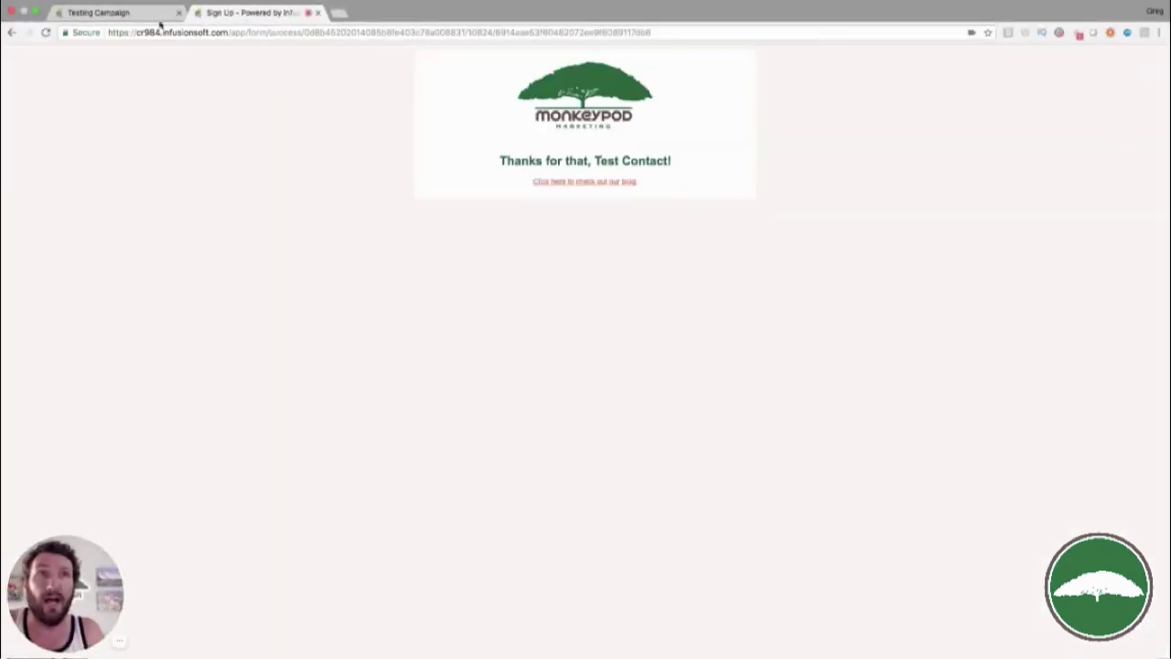
Trim the form URL down to the domain to load the Infusionsoft account home
left_click(239, 33)
left_click(231, 33)
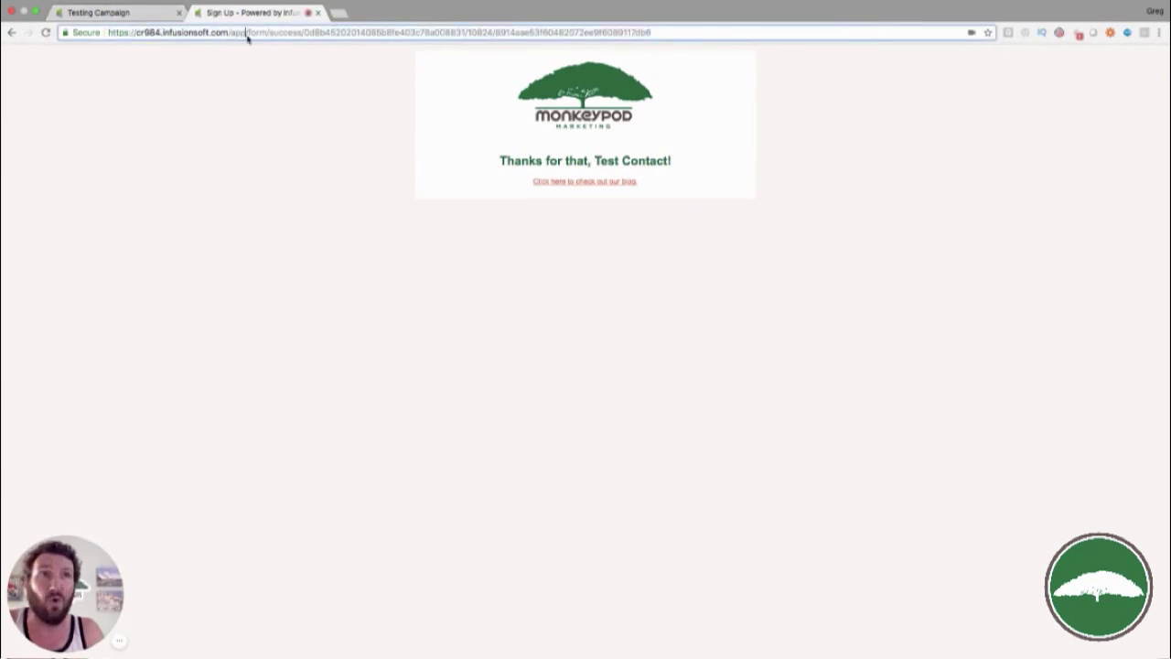
key("shift+End")
key("BackSpace")
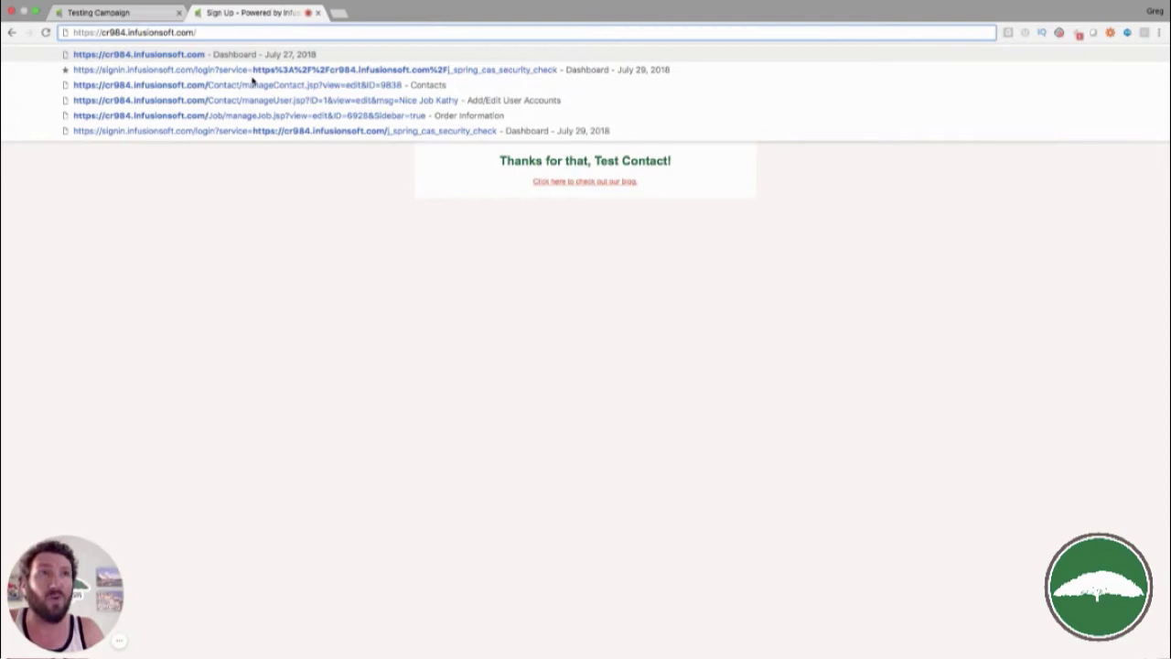
key("Return")
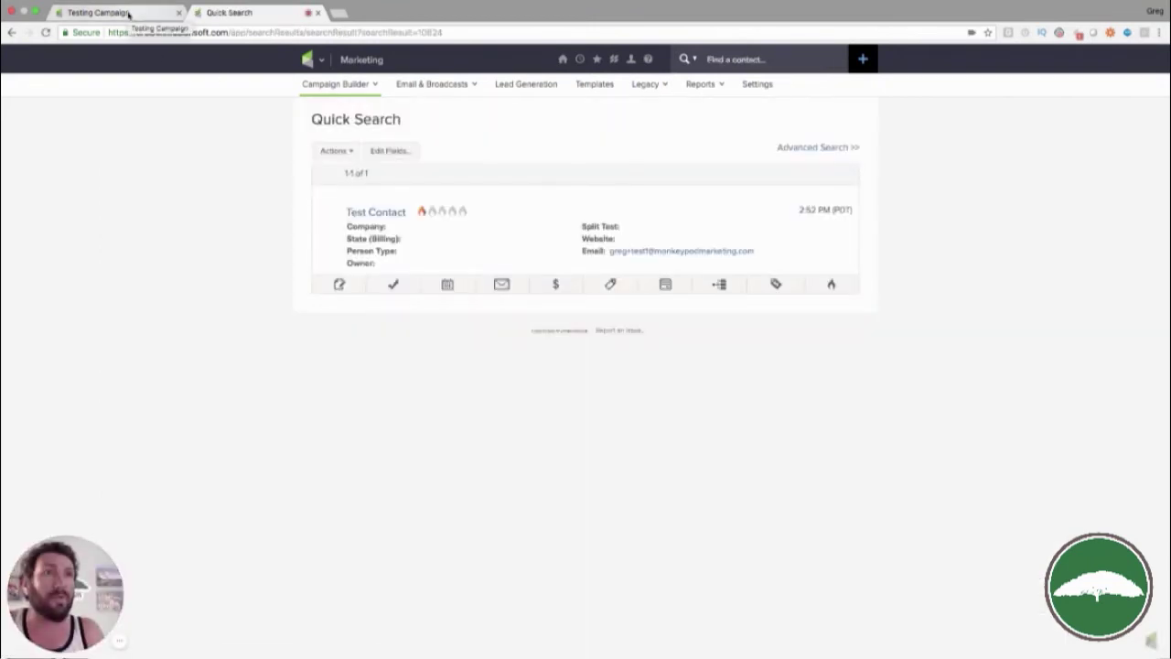
Refresh Testing Campaign to show 1 active contact in Deliver Content, then return to Test Contact
left_click(128, 14)
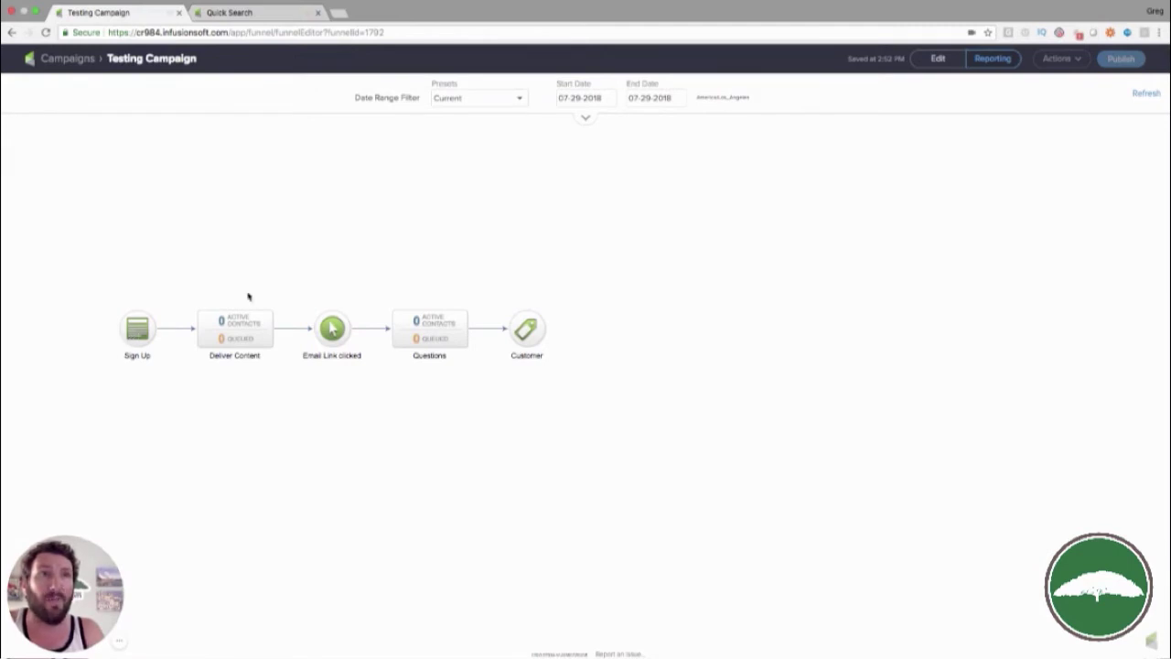
left_click(1147, 94)
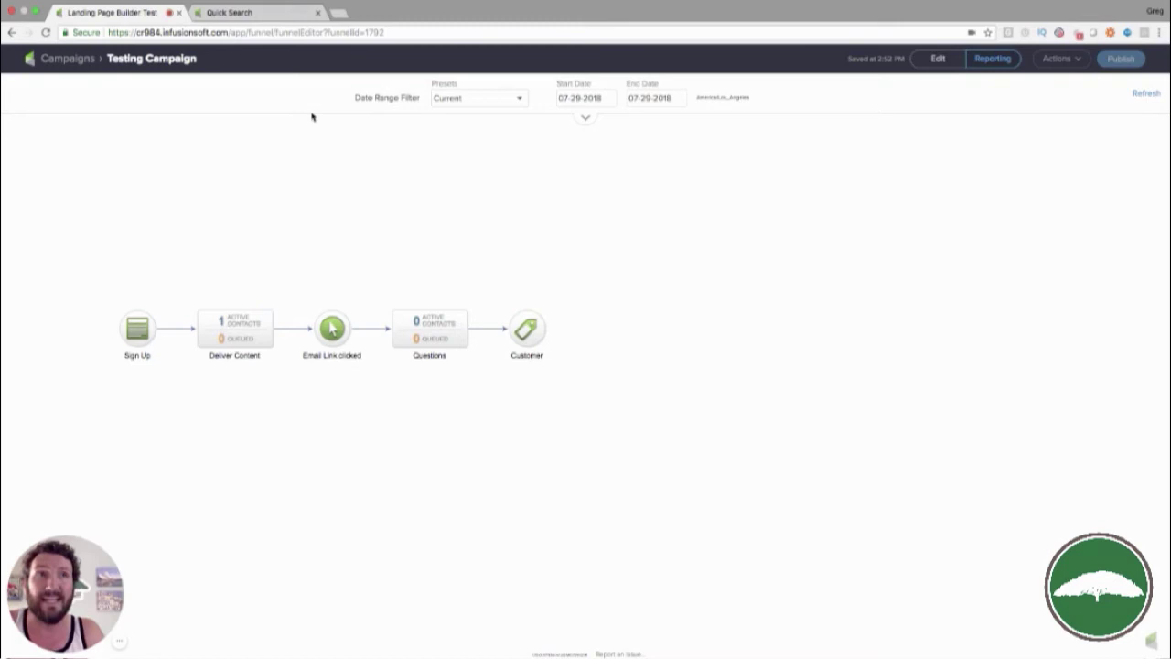
left_click(263, 14)
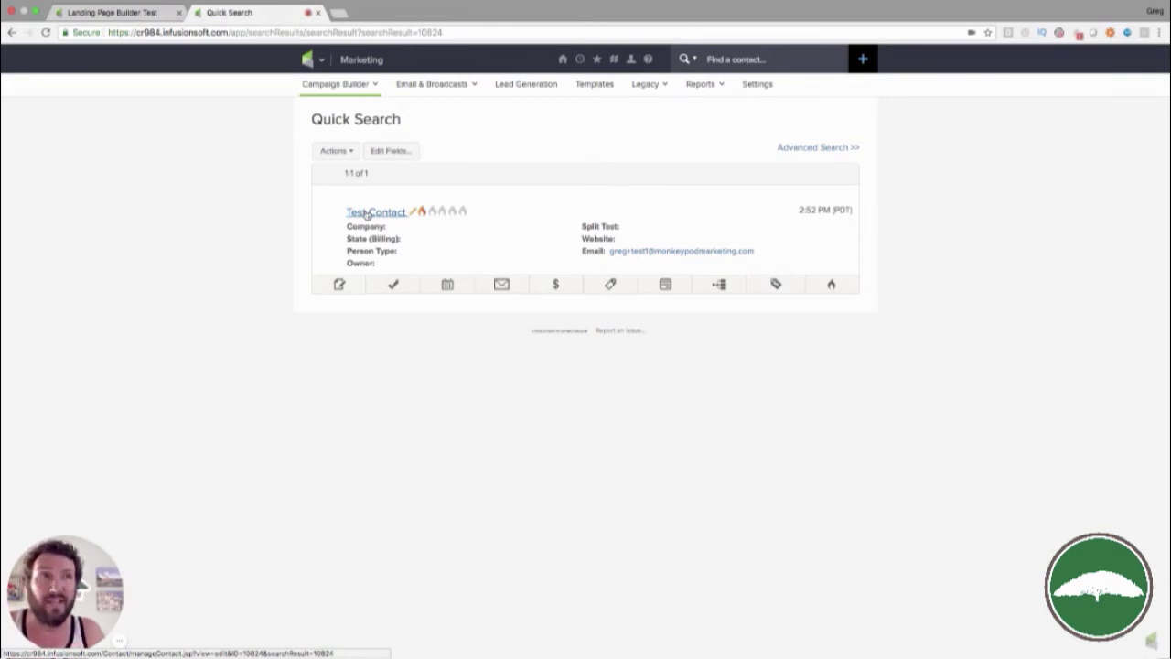
Show Test Contact's active sequences and recent campaign history, checking the Sign Up entry's time
left_click(721, 286)
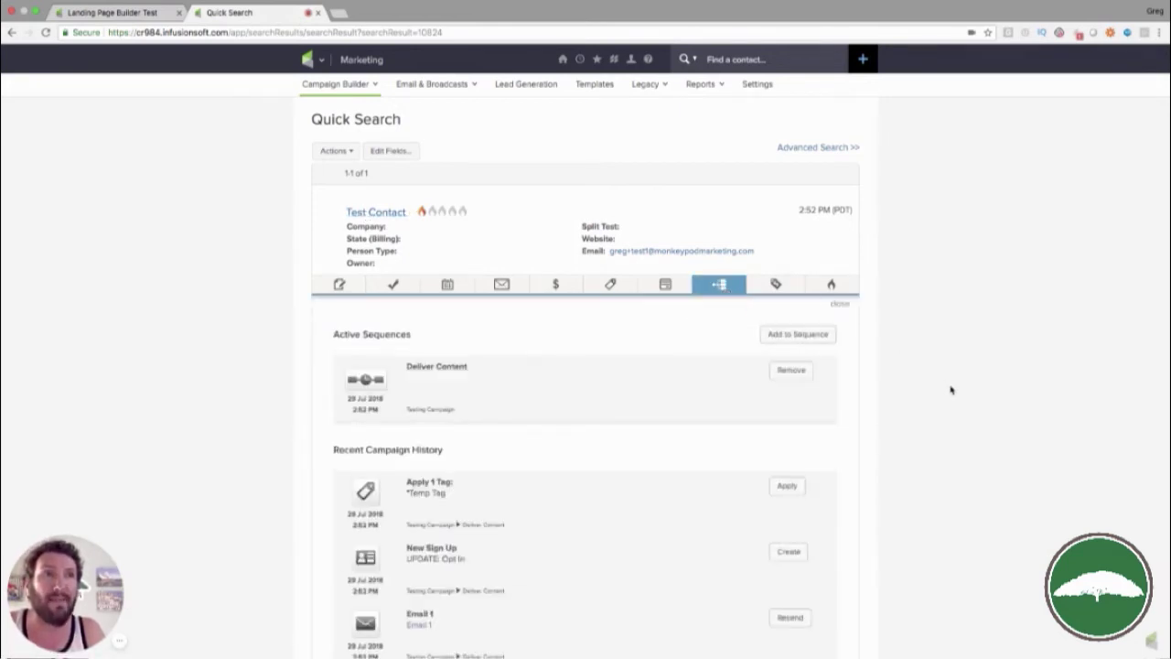
scroll(950, 388, "down", 2)
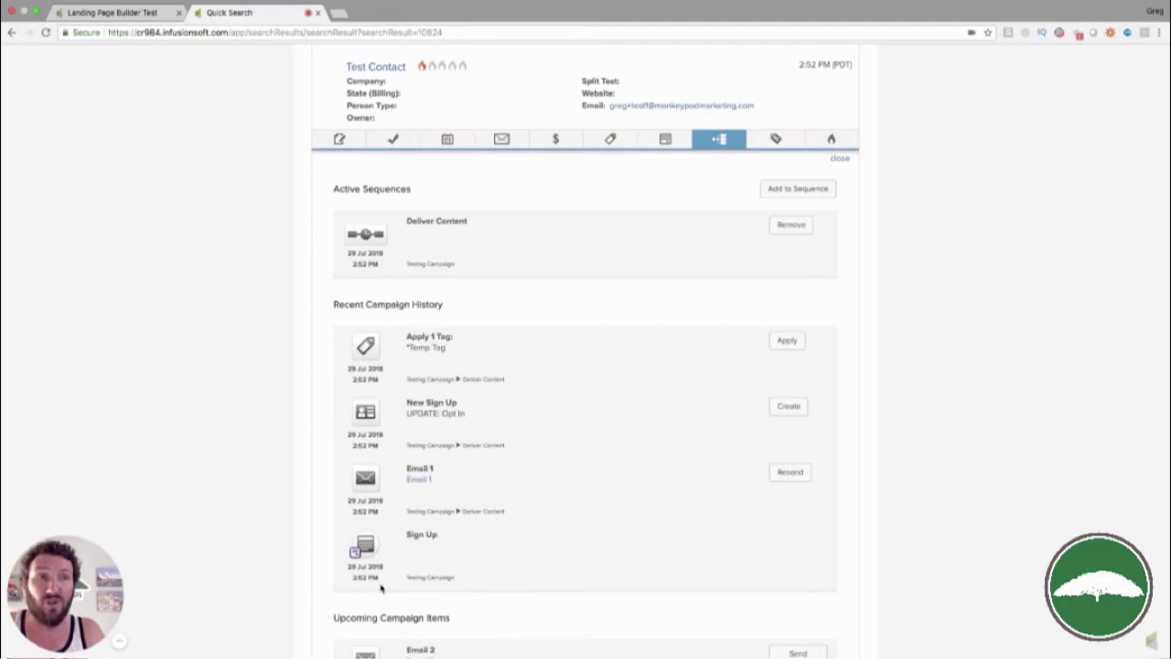
left_click_drag(350, 582, 375, 577)
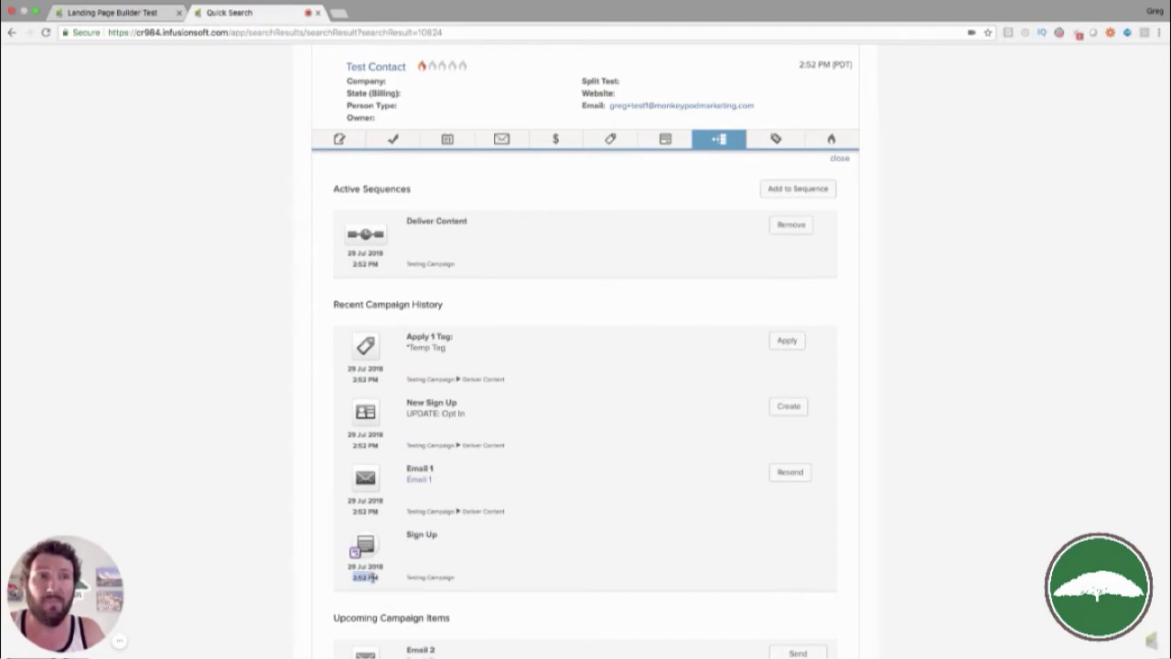
left_click(413, 559)
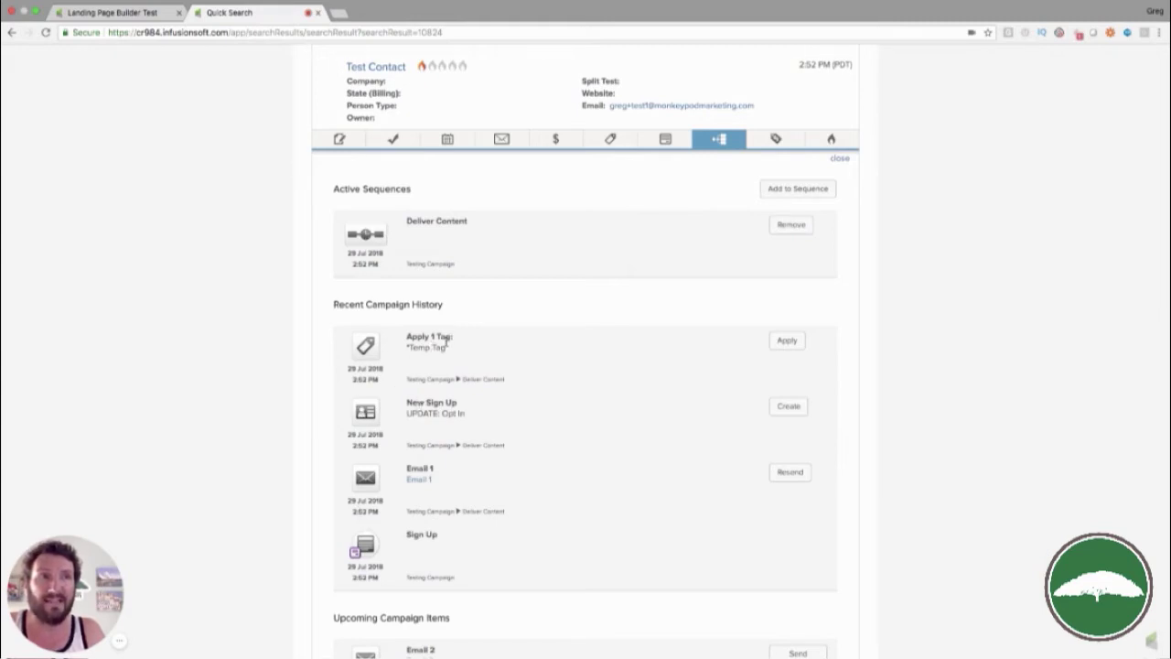
Open Deliver Content in reporting view, showing 1 contact waiting before Email 2
left_click(132, 20)
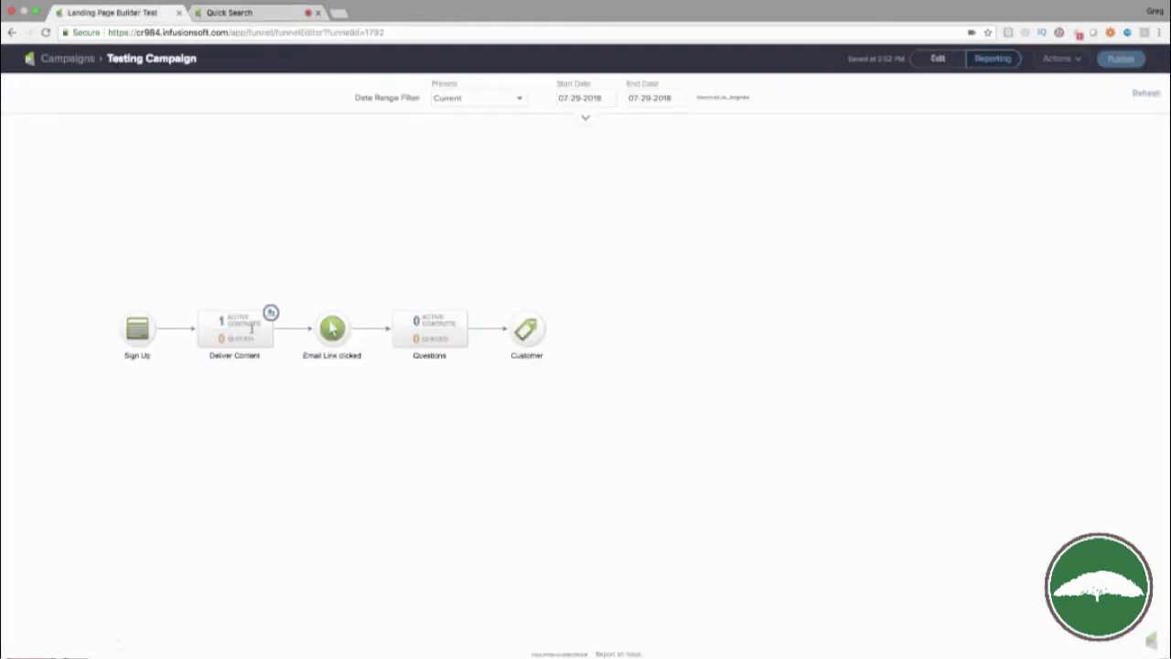
double_click(253, 329)
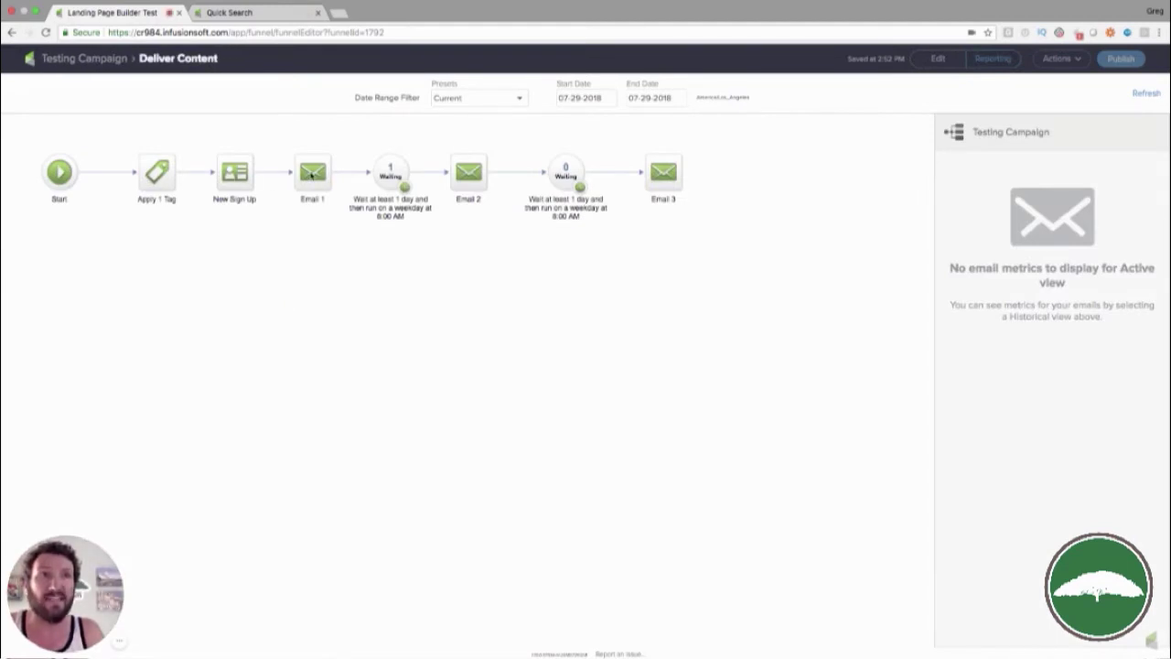
mouse_move(406, 184)
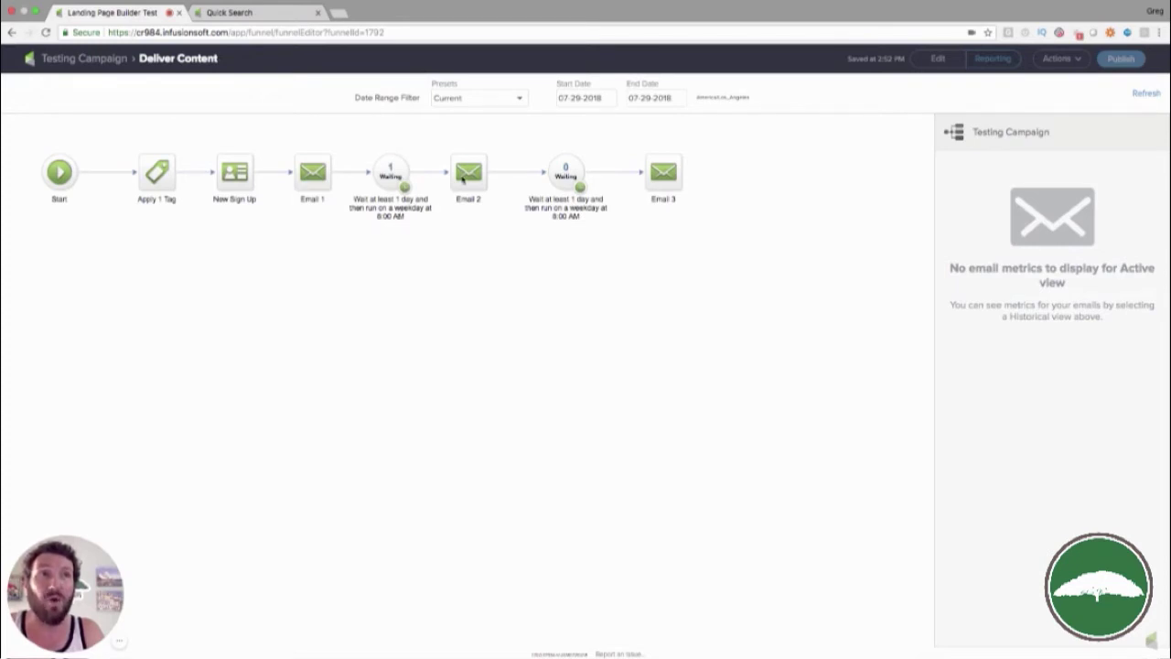
Review the contact's upcoming campaign items, including Email 2's scheduled date
left_click(279, 16)
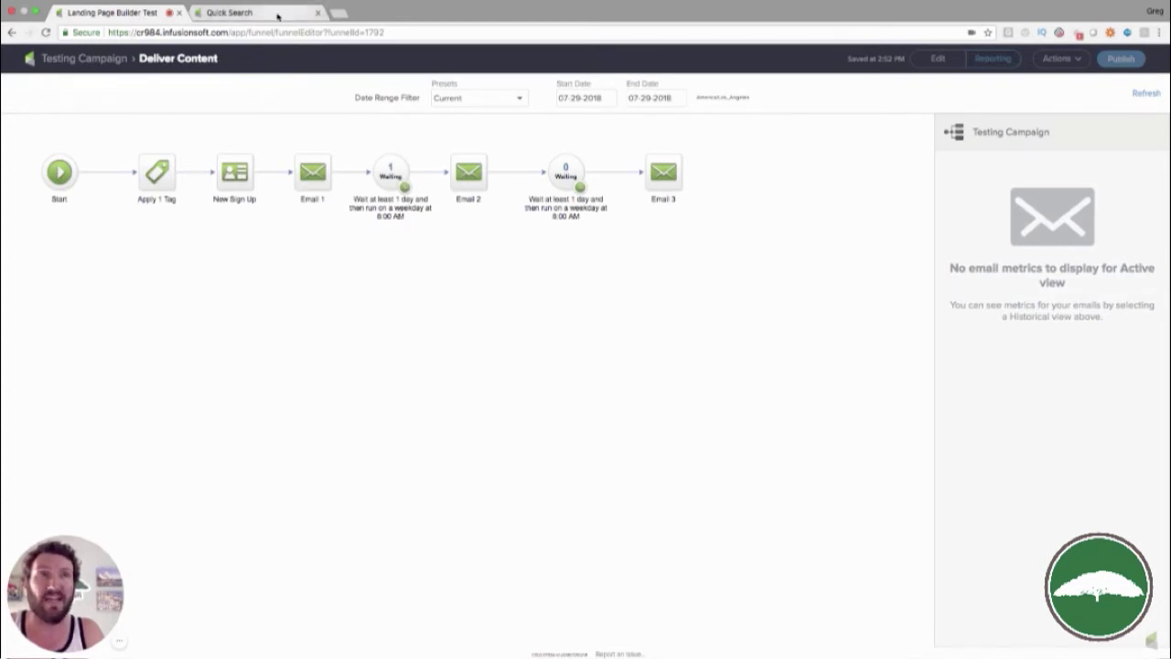
scroll(390, 415, "down", 3)
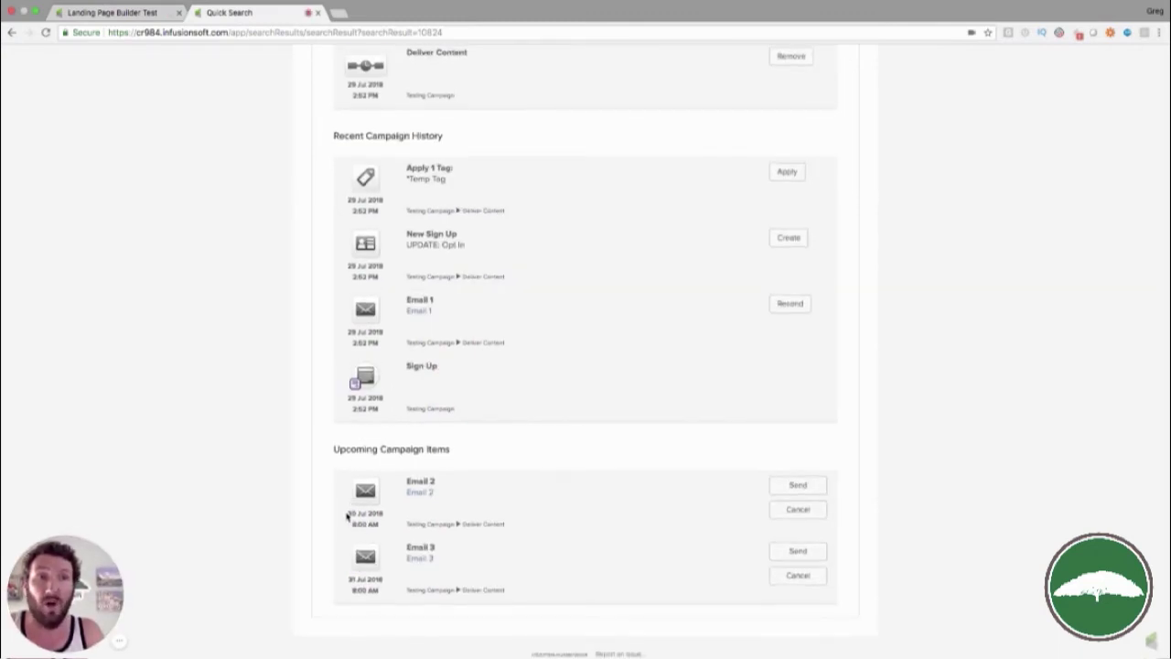
left_click_drag(347, 515, 378, 515)
left_click(372, 522)
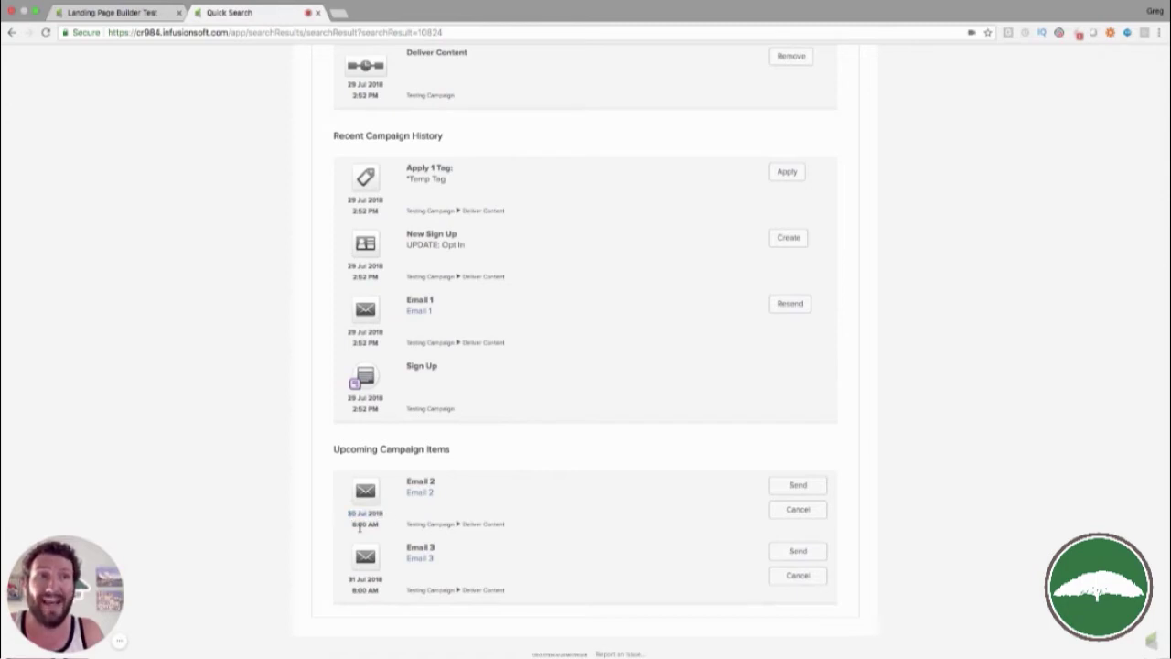
scroll(442, 488, "up", 3)
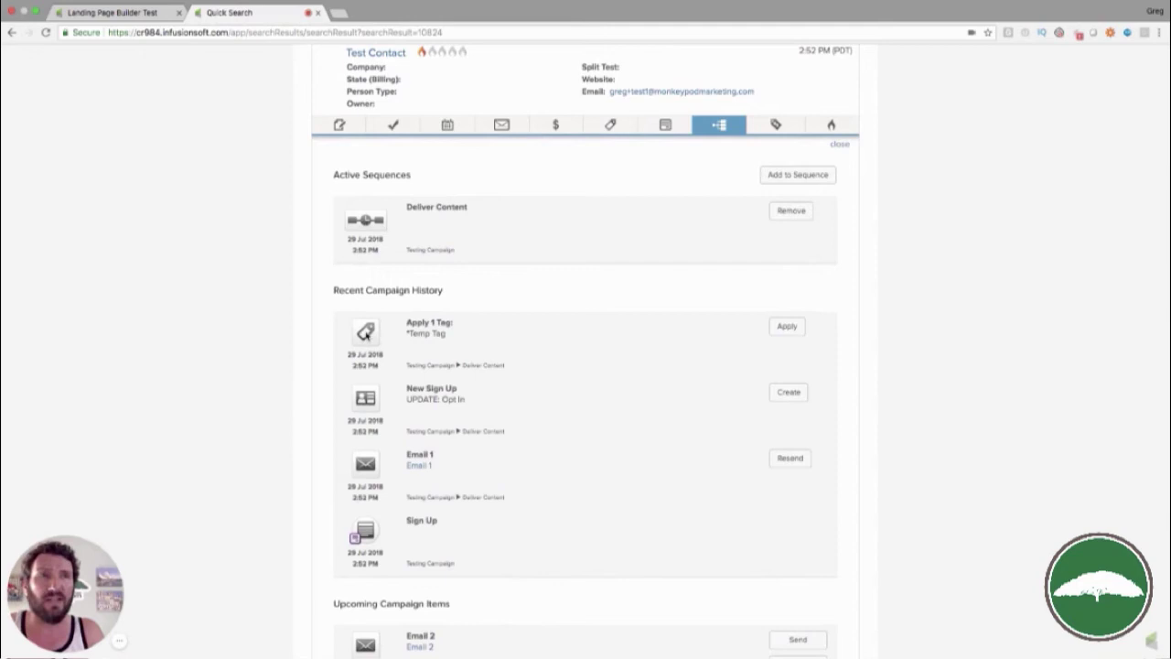
Check the contact's notes, then tags: *Temp Tag and Fishy Contact Info under ListCleaner.io Tags
left_click(349, 129)
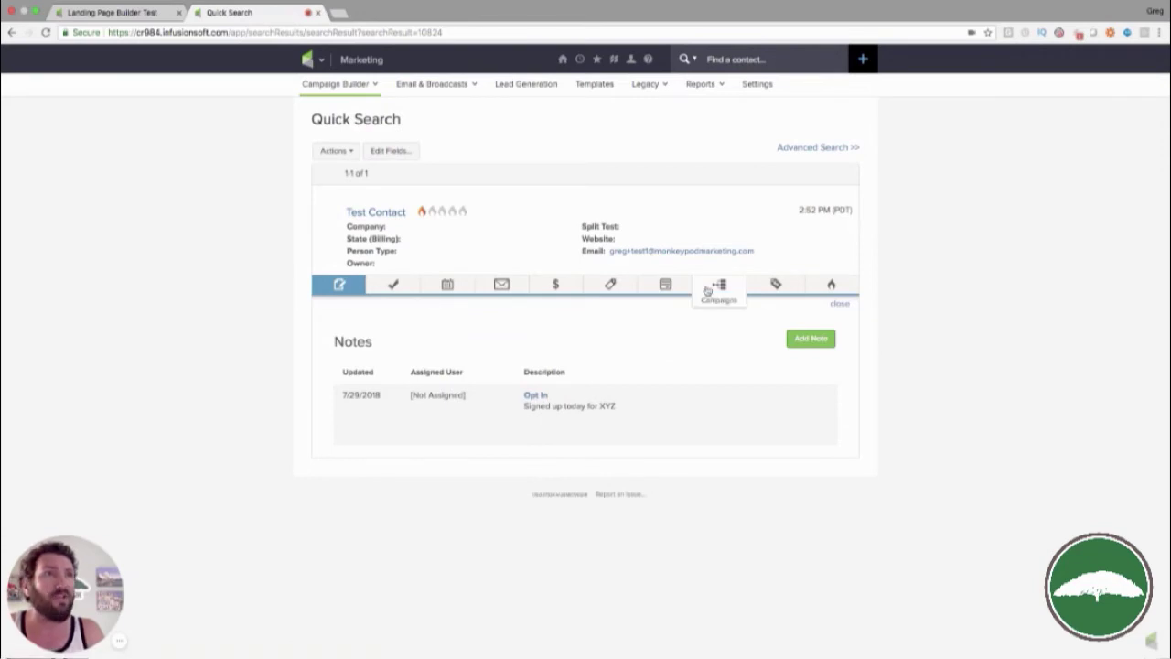
left_click(610, 284)
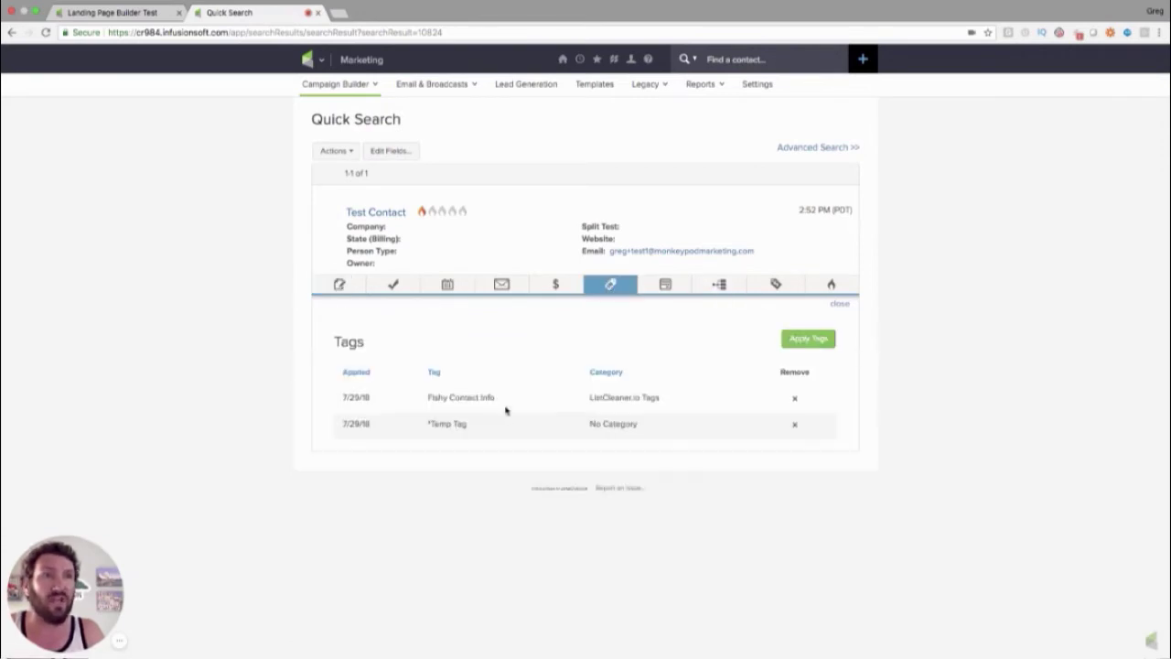
left_click_drag(428, 427, 499, 429)
left_click(499, 431)
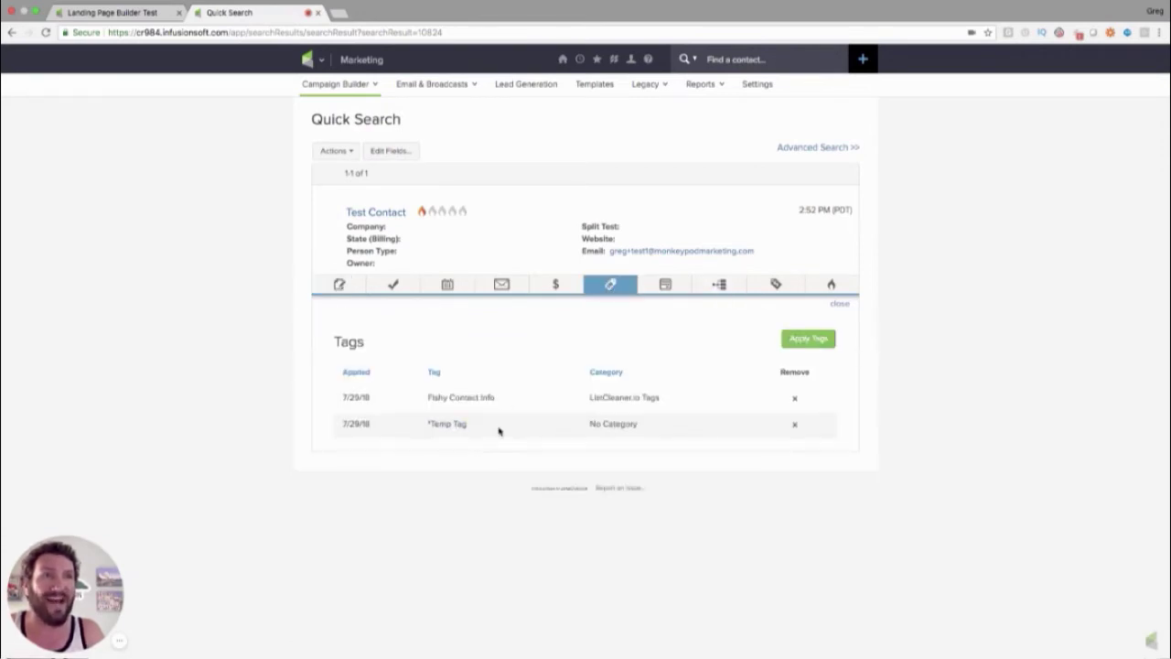
left_click_drag(669, 403, 589, 399)
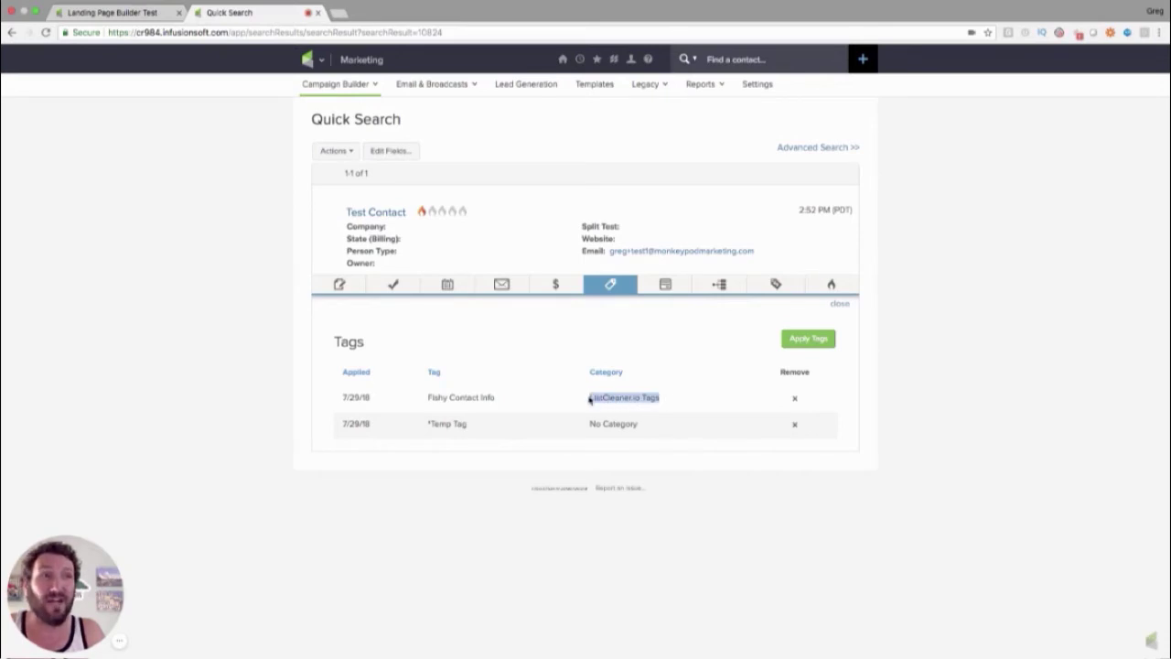
left_click(590, 399)
left_click_drag(504, 403, 410, 403)
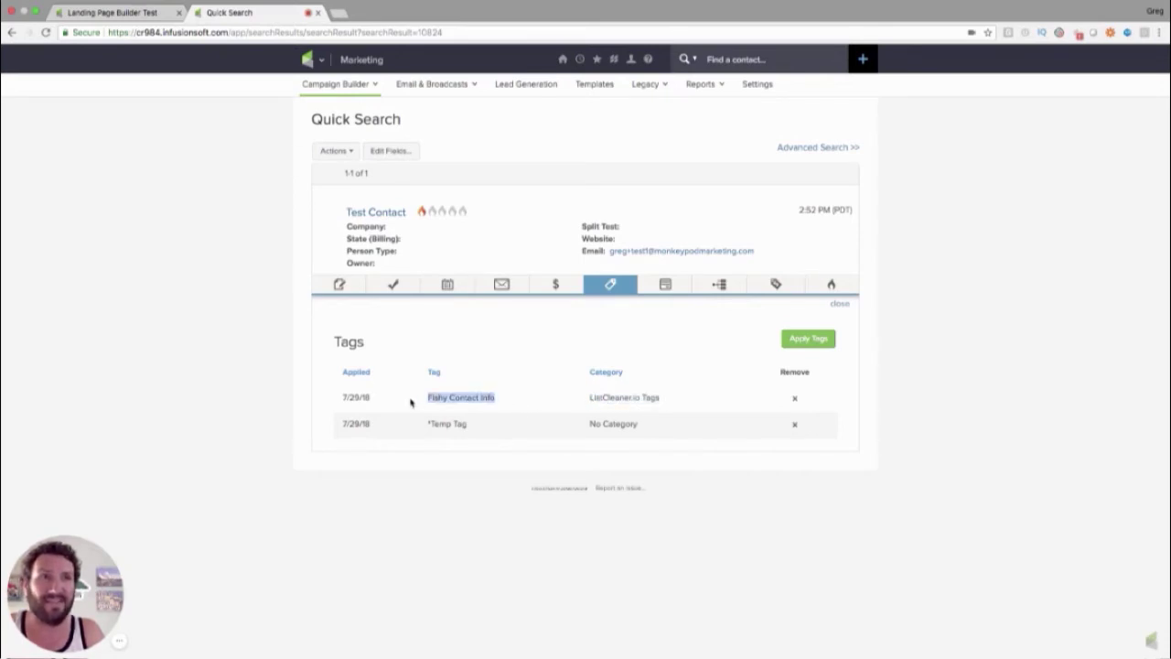
left_click(411, 403)
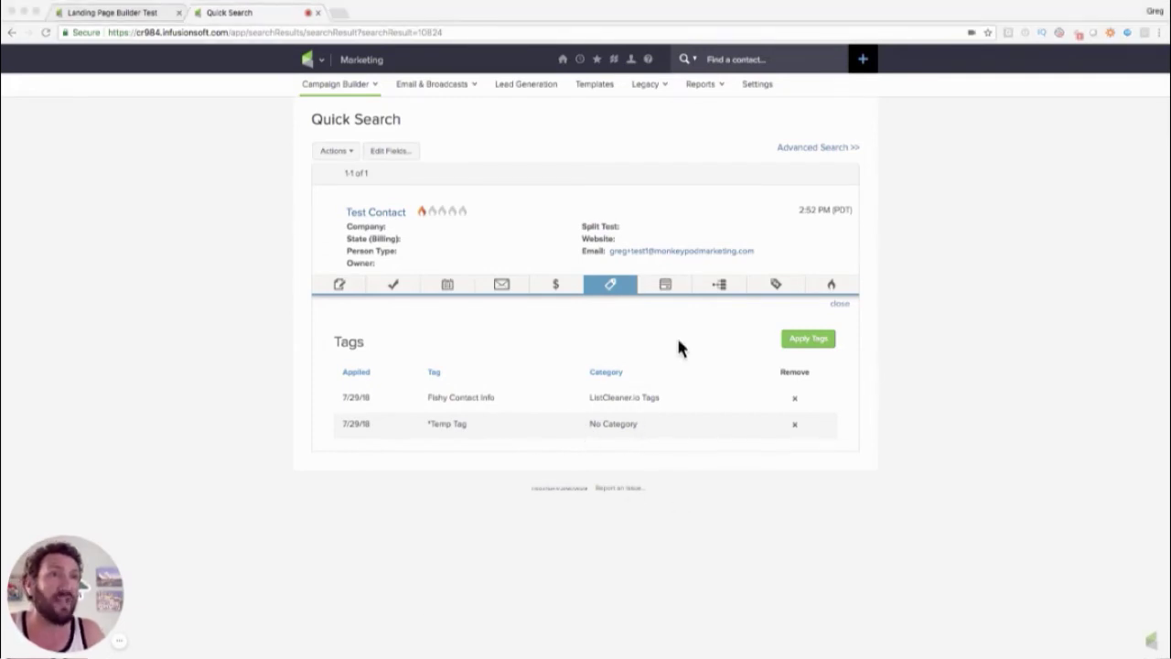
Reopen the contact's sequences and campaign history, briefly checking the Deliver Content canvas
left_click(719, 288)
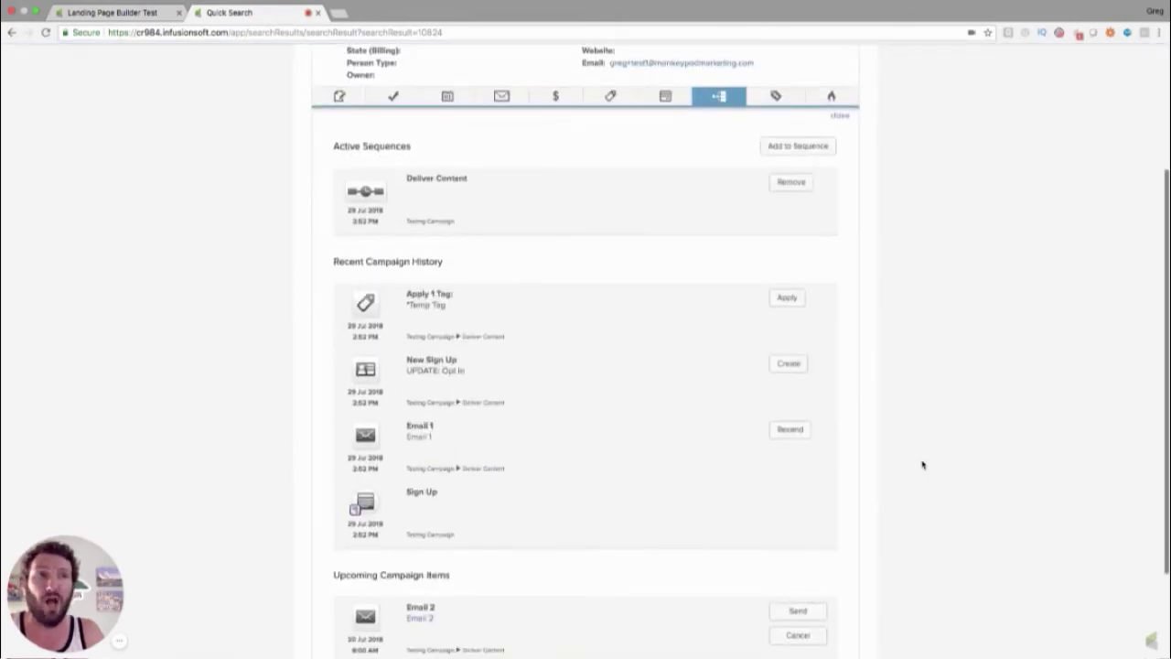
scroll(922, 465, "down", 3)
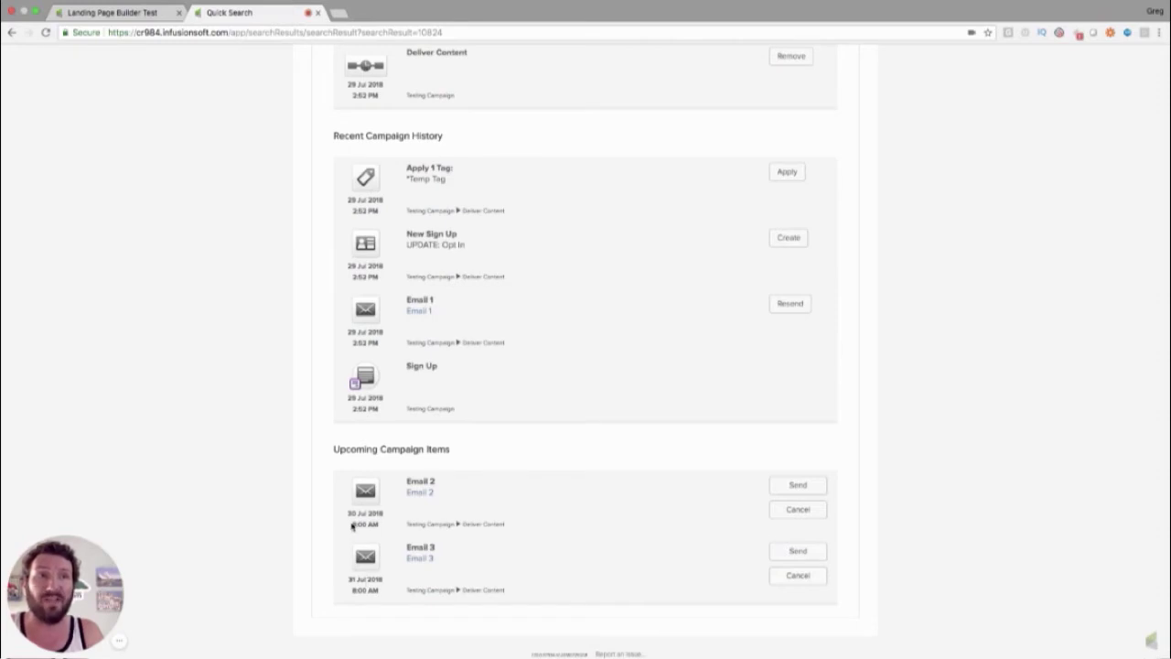
left_click(156, 13)
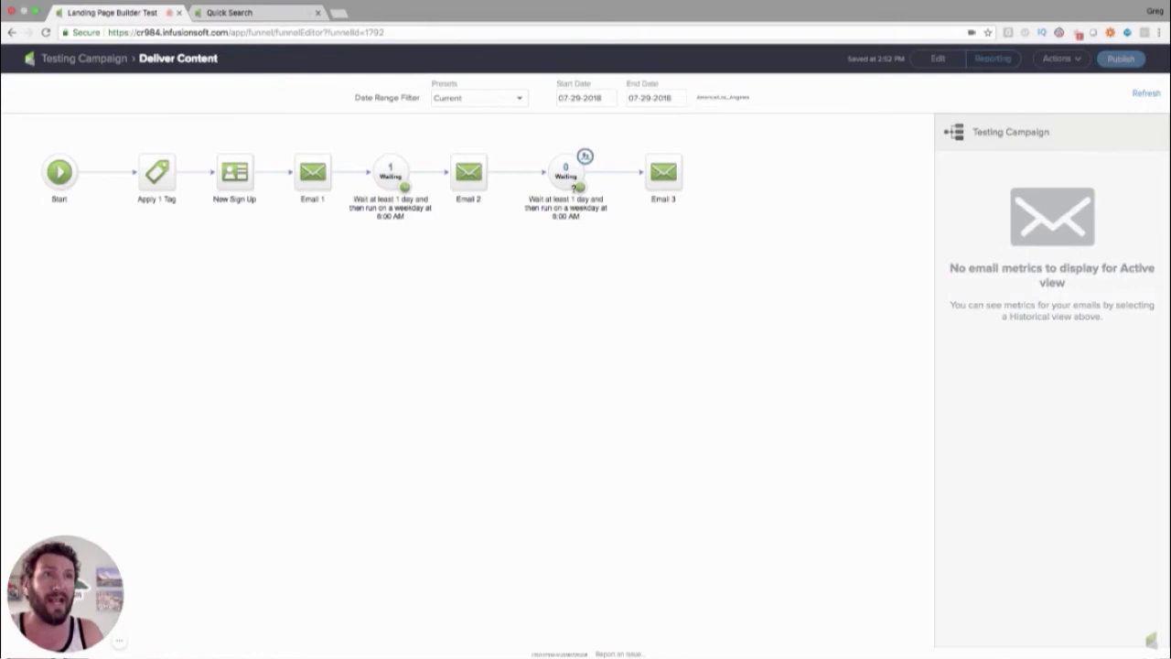
left_click(239, 14)
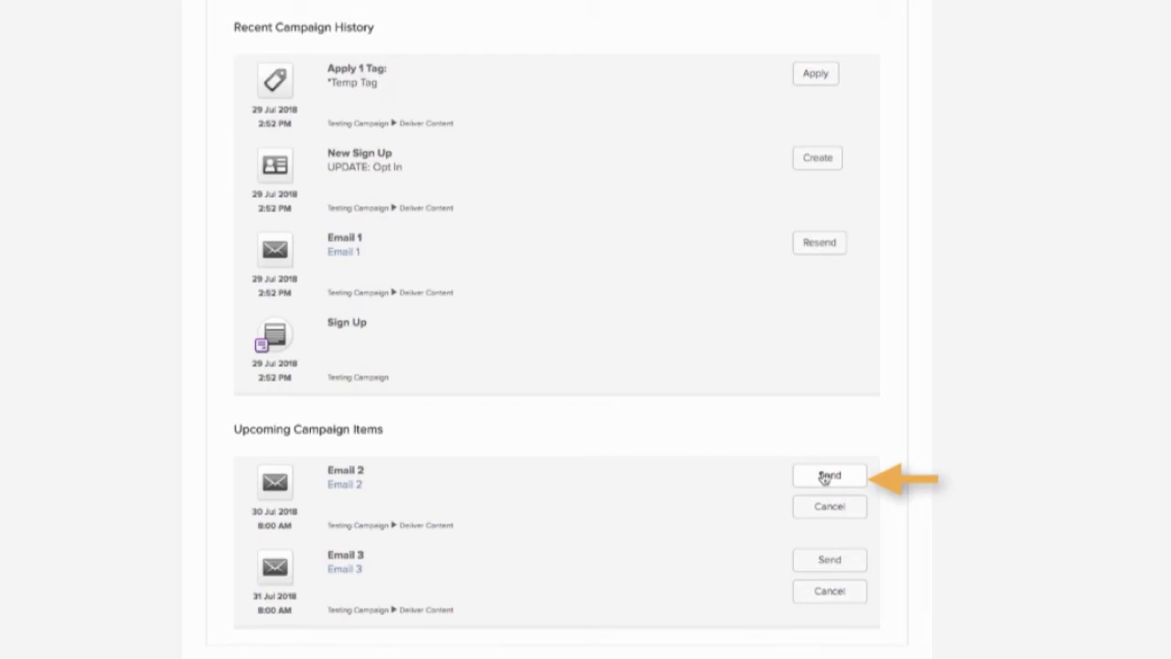
Send Email 2 and Email 3 to the contact immediately, confirming each
left_click(825, 477)
left_click(703, 2)
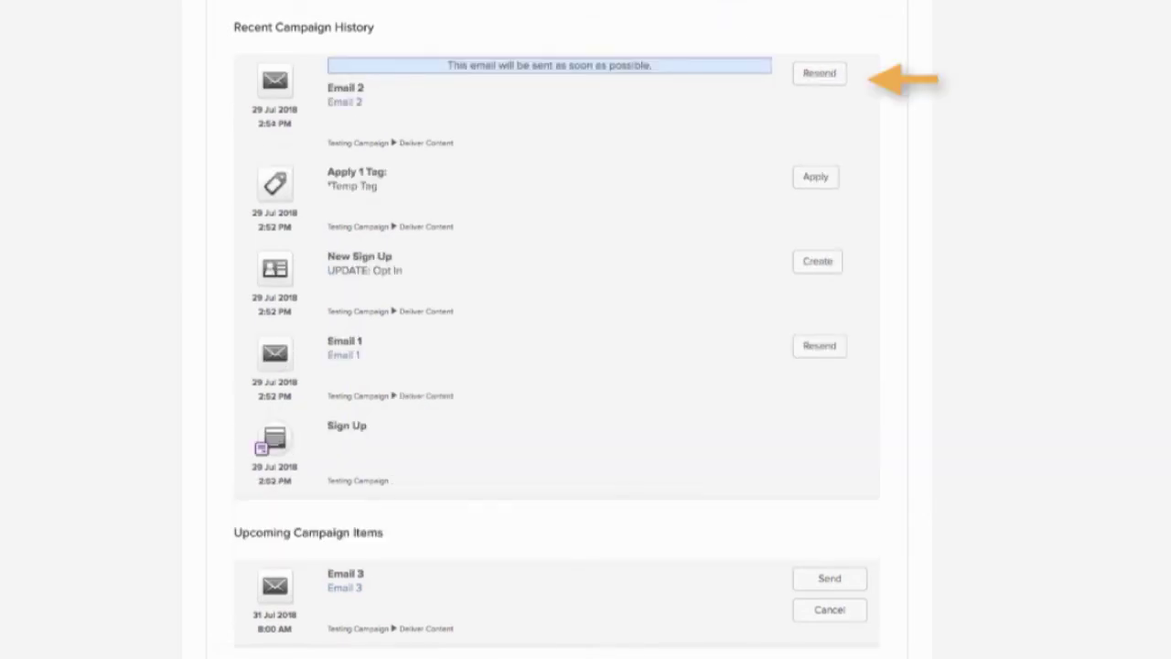
left_click(846, 583)
key("Return")
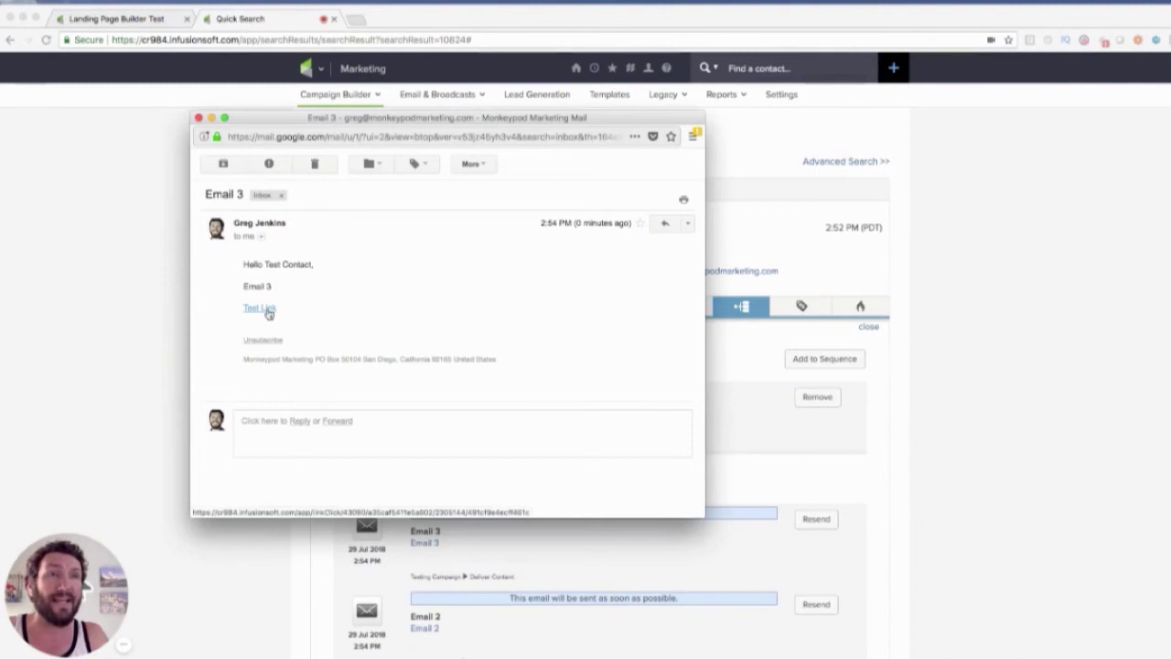
Return to Infusionsoft's Deliver Content sequence canvas
left_click(168, 20)
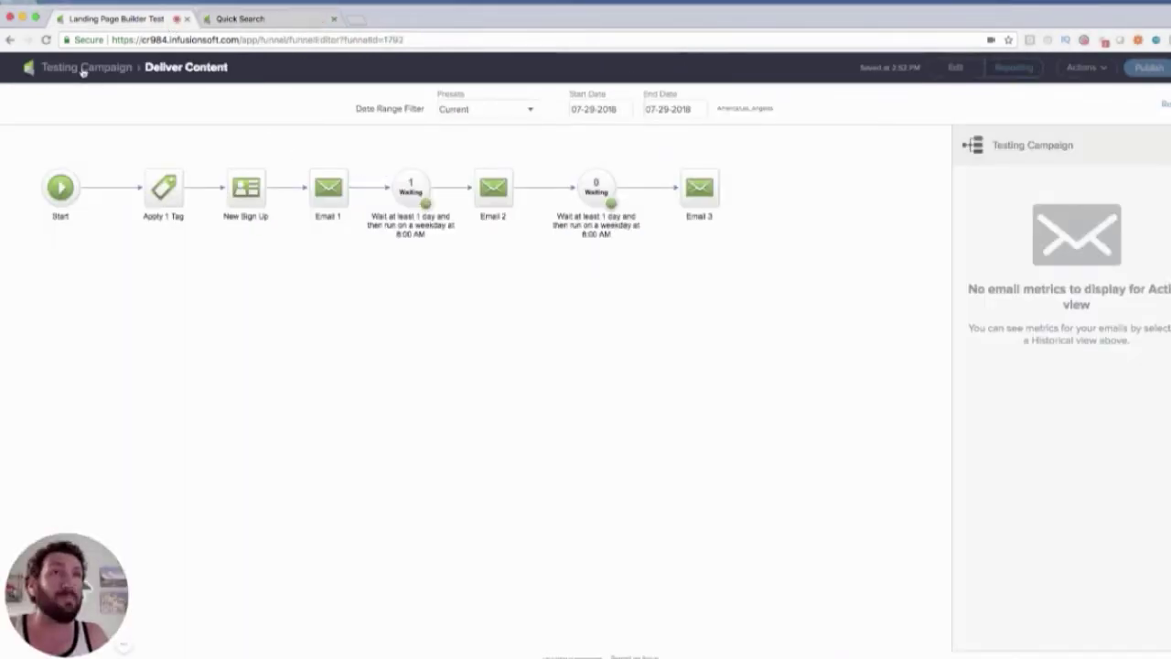
In edit mode, open the Email Link clicked goal to check which Email 3 link counts
left_click(83, 70)
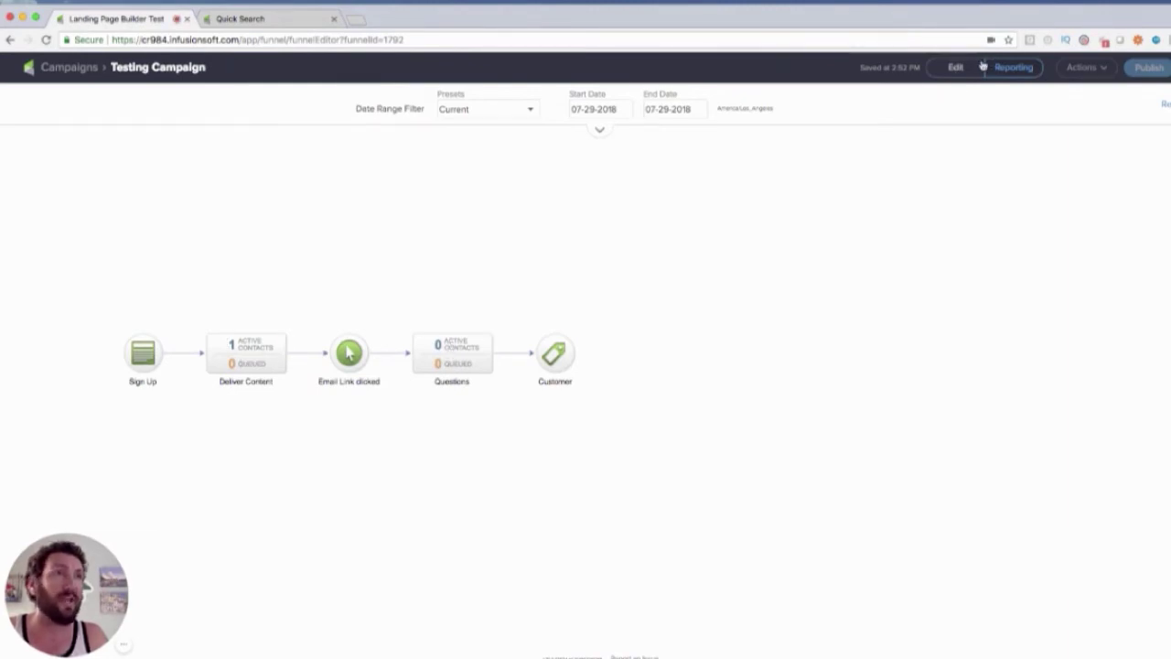
left_click(953, 71)
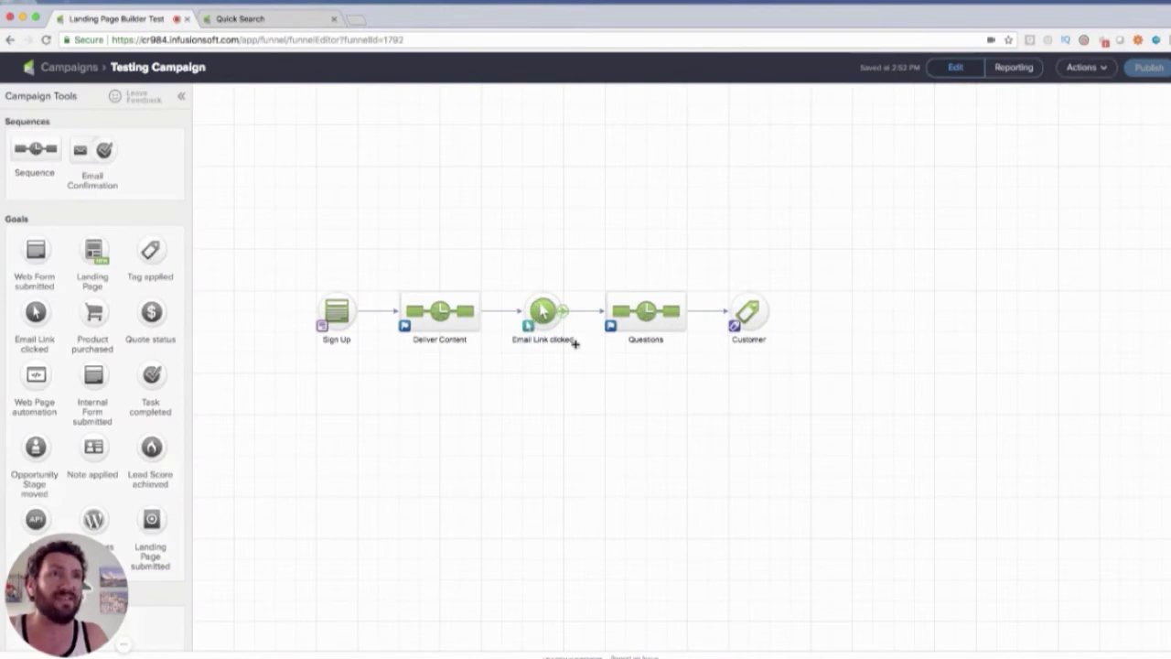
left_click(543, 312)
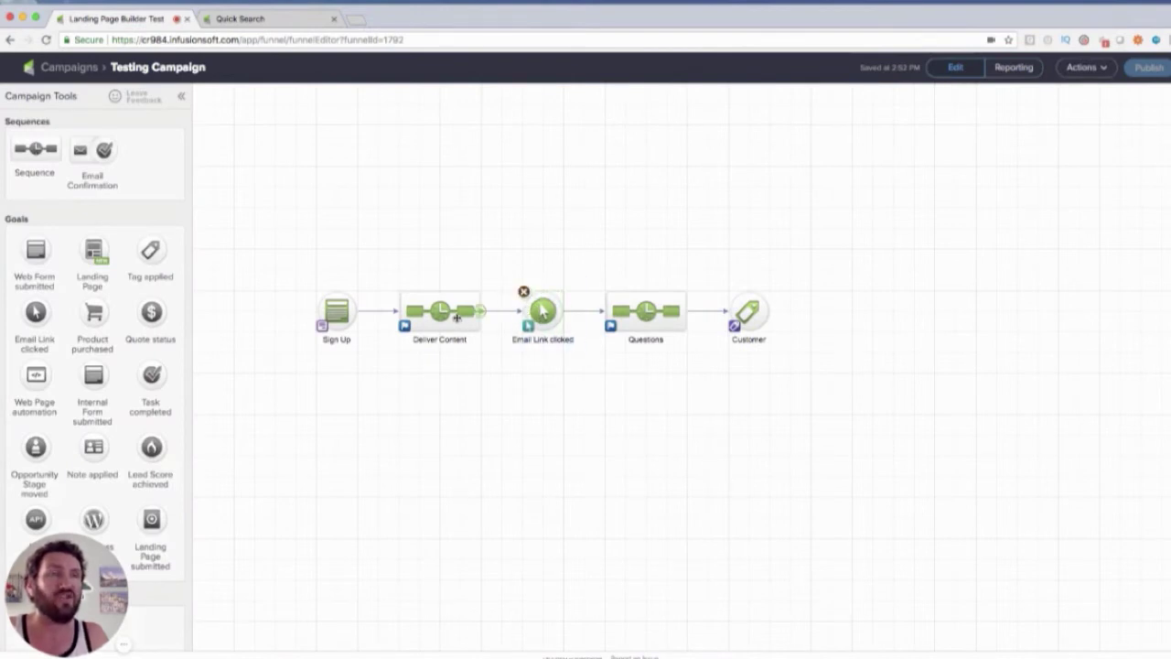
double_click(549, 312)
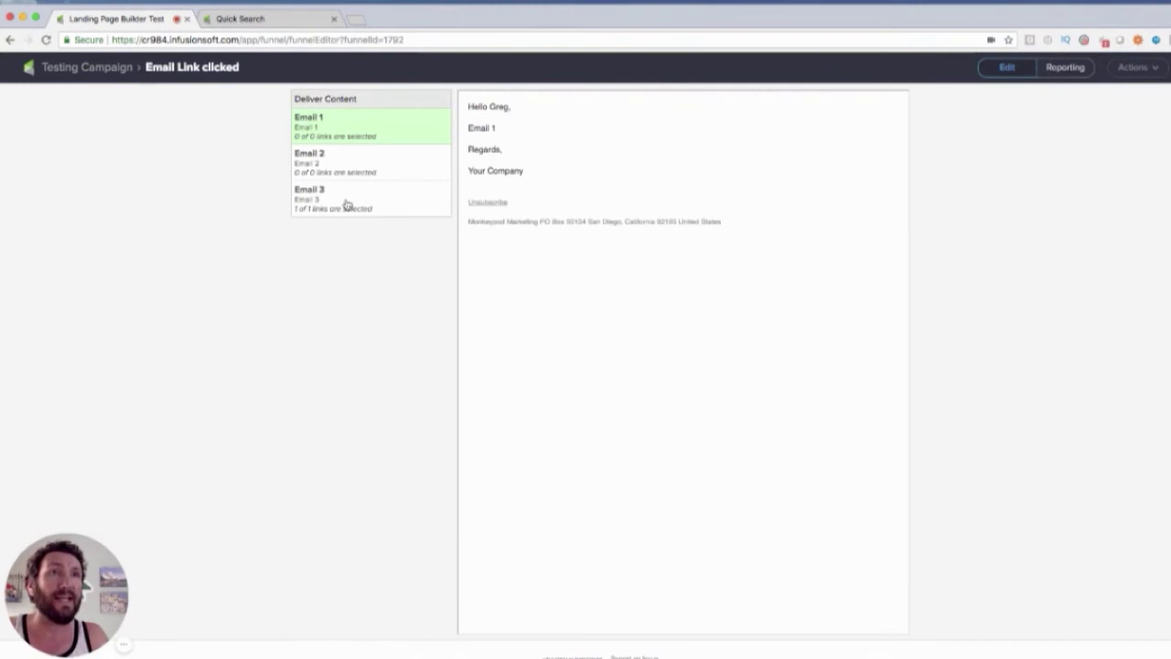
left_click(348, 204)
left_click(116, 80)
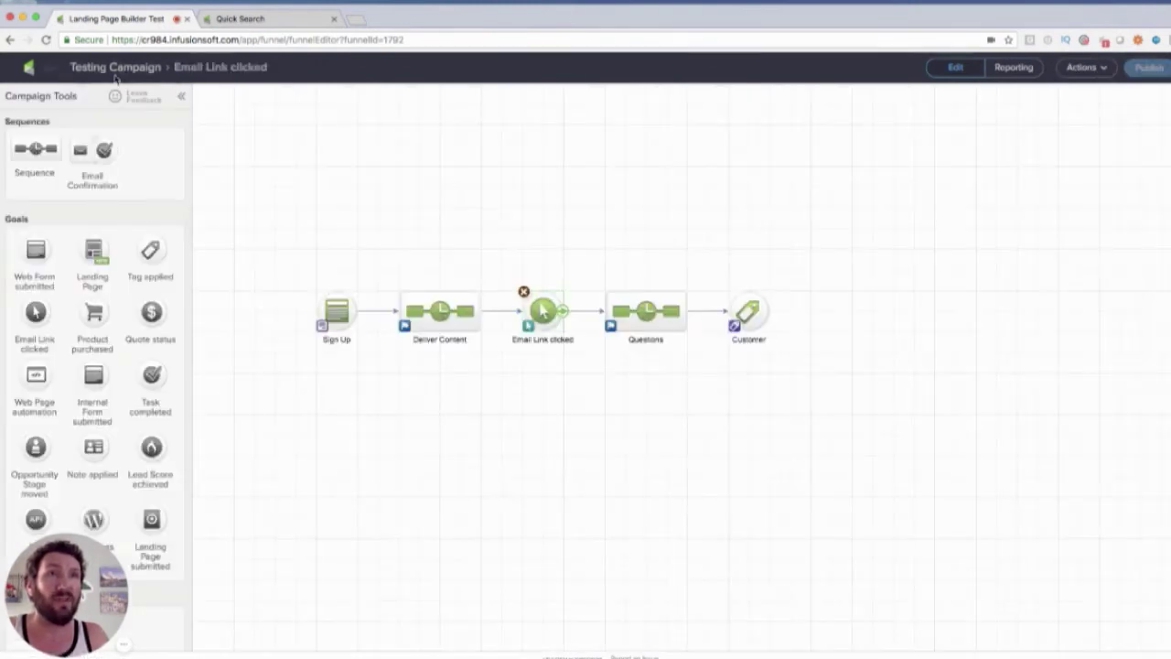
Switch to reporting with Presets on Current, showing one active contact in Questions
left_click(1024, 75)
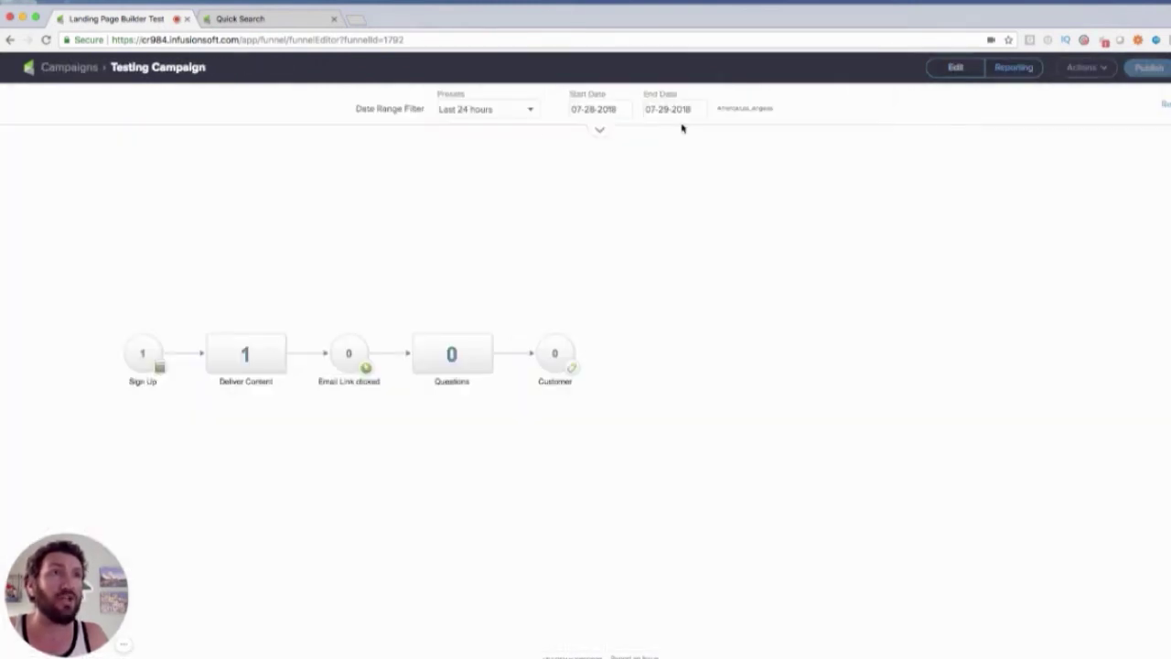
left_click(510, 109)
left_click(503, 128)
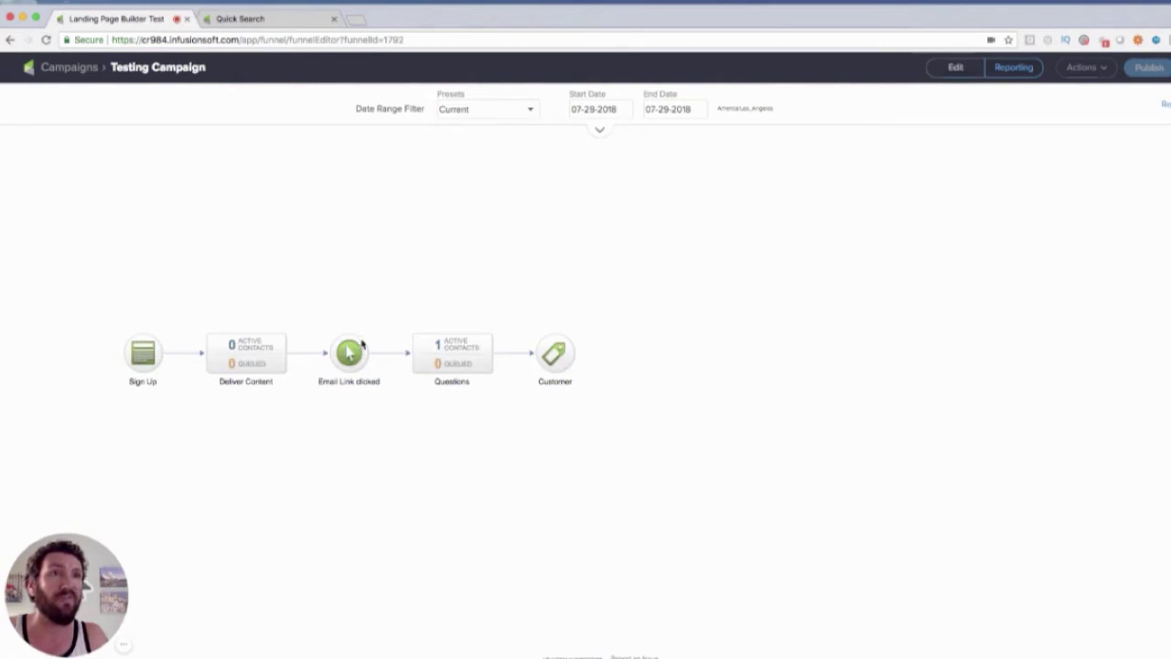
mouse_move(254, 364)
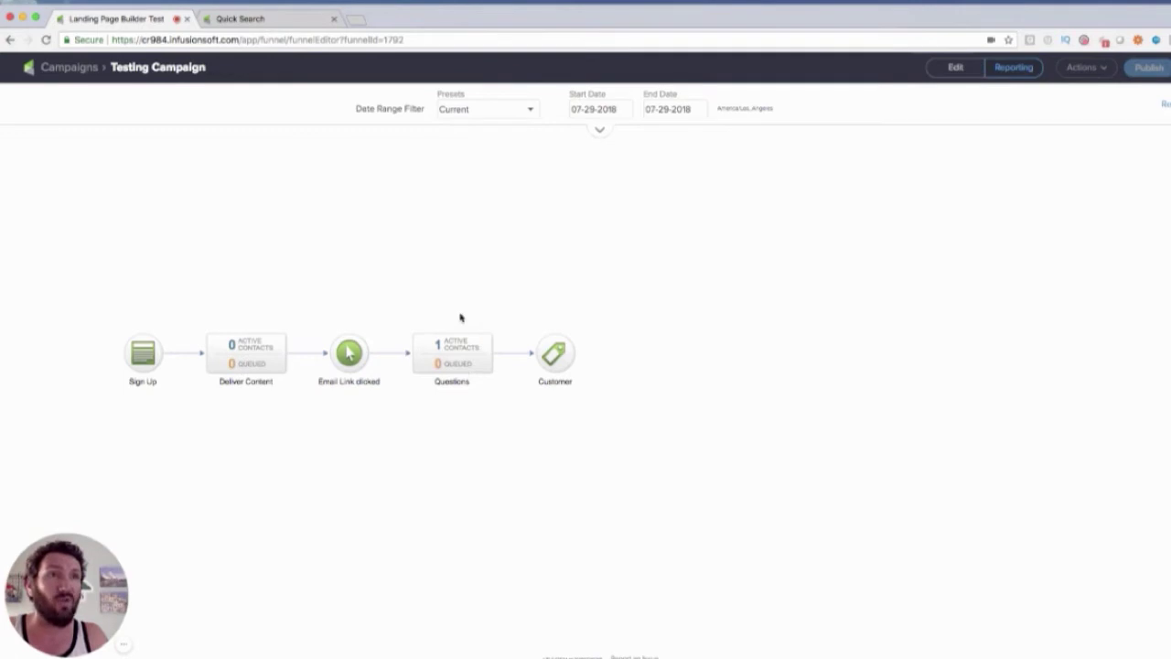
Compare the test contact's record against the campaign reporting view
mouse_move(458, 357)
left_click(263, 20)
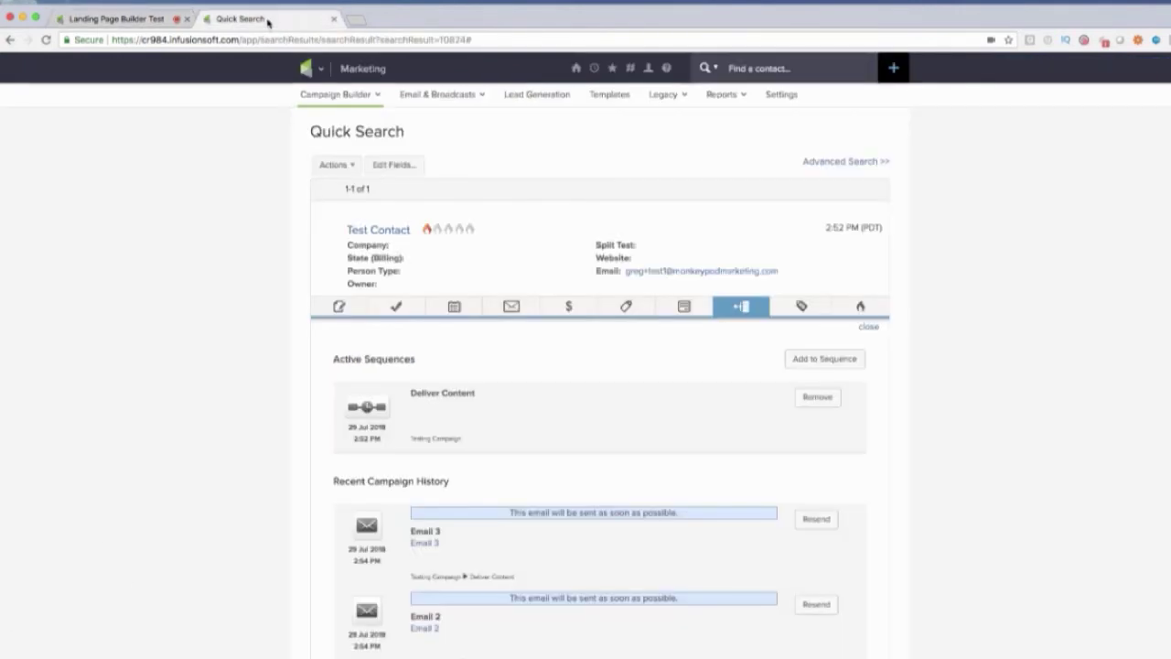
scroll(451, 390, "down", 5)
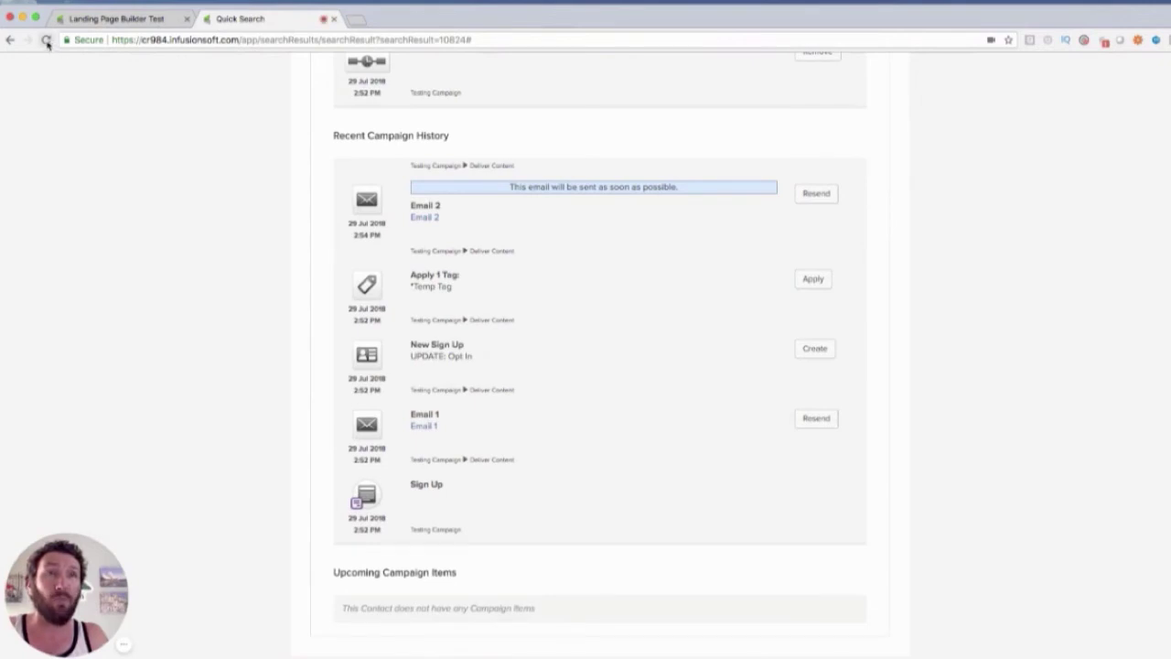
left_click(96, 19)
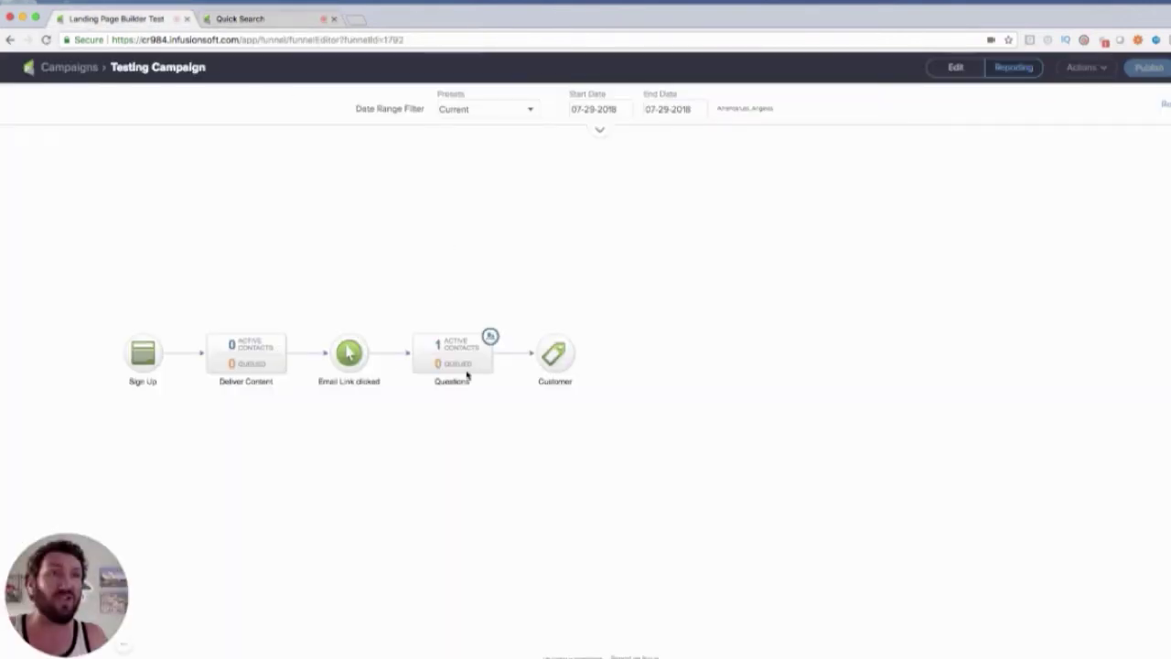
left_click(284, 18)
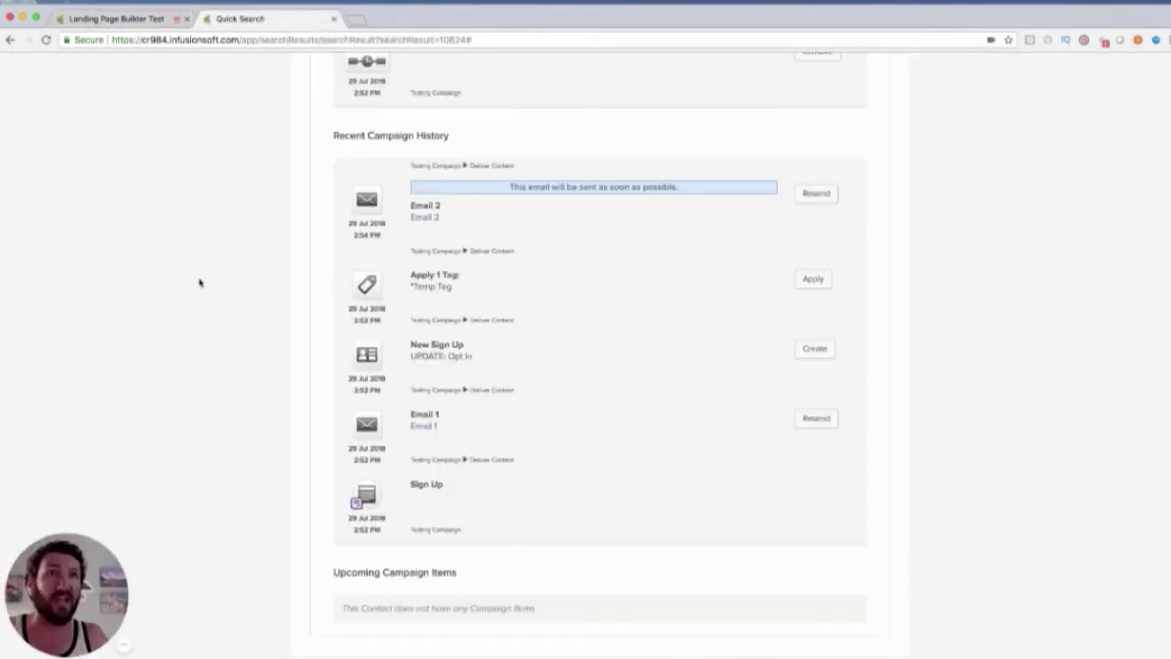
Reload the contact record and review history: Questions active, Questions and Questions 2 upcoming
left_click(46, 41)
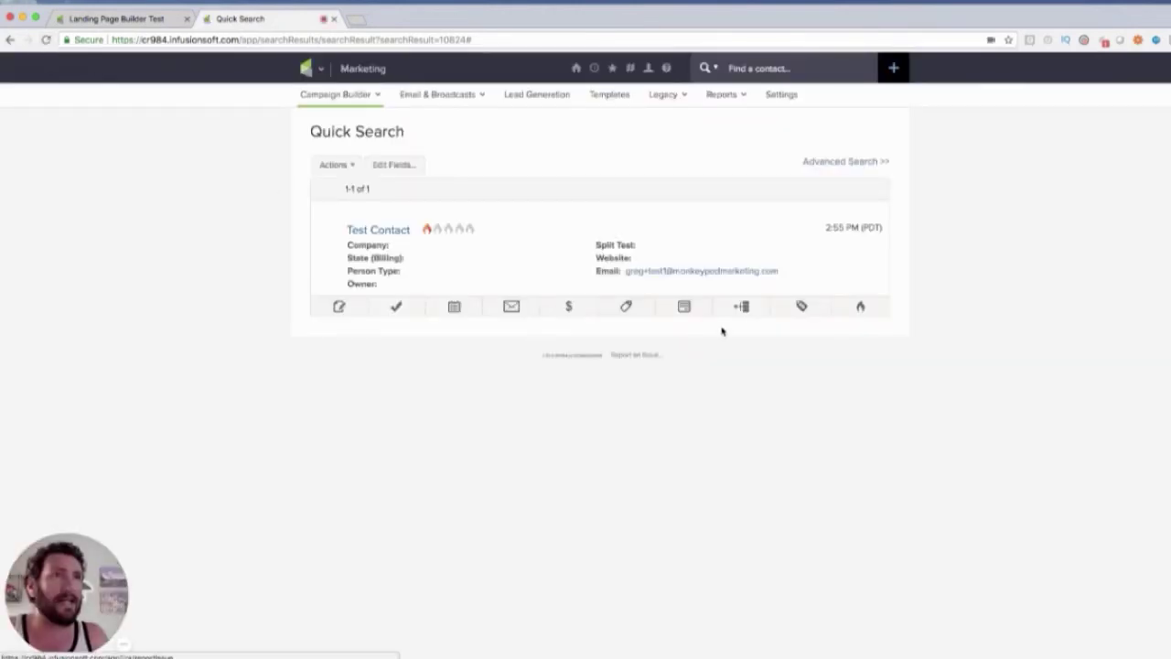
left_click(742, 309)
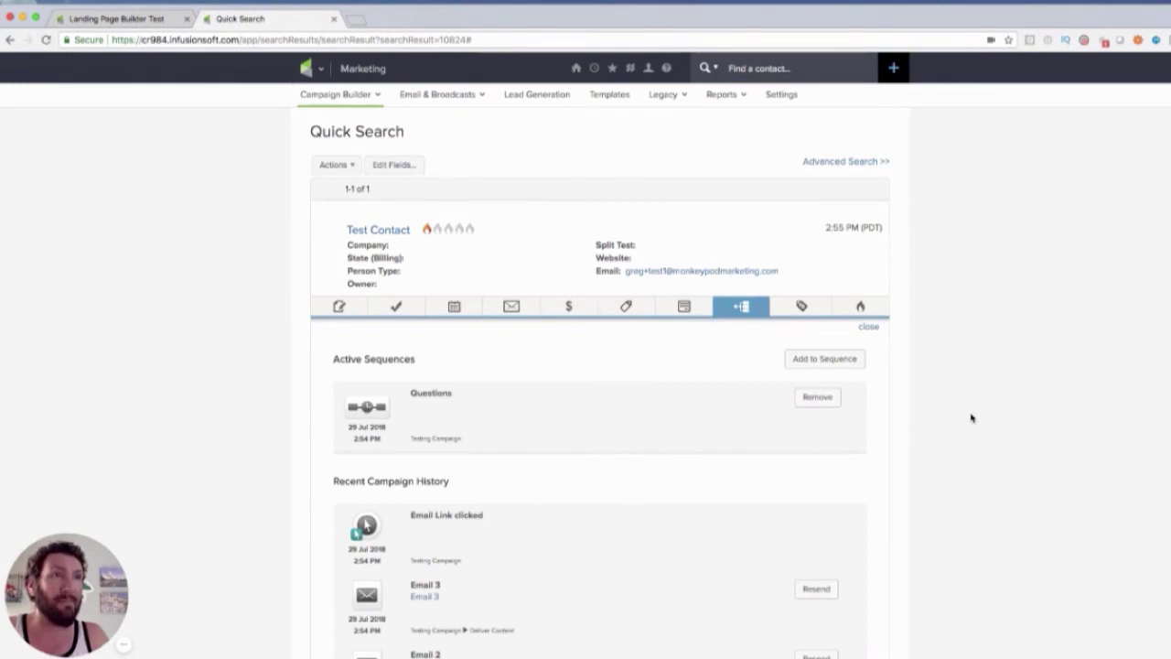
scroll(972, 418, "down", 10)
scroll(971, 418, "up", 3)
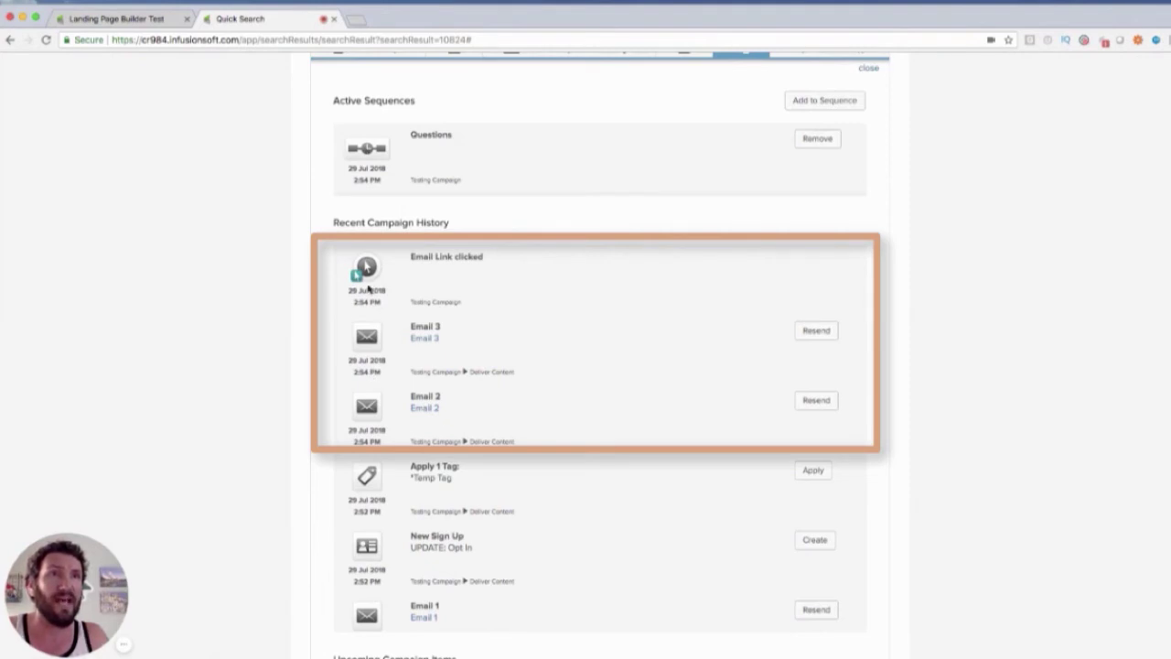
scroll(268, 374, "down", 5)
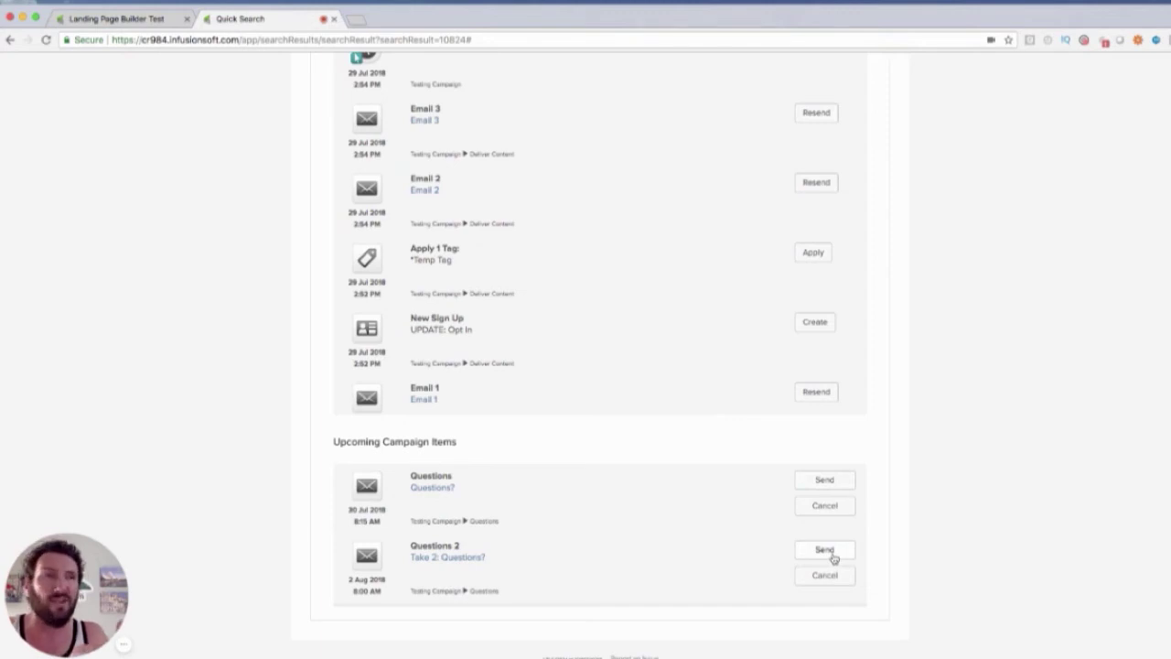
Refresh the contact record, then confirm in edit mode that the Questions sequence stops immediately on goal achievement
left_click(835, 559)
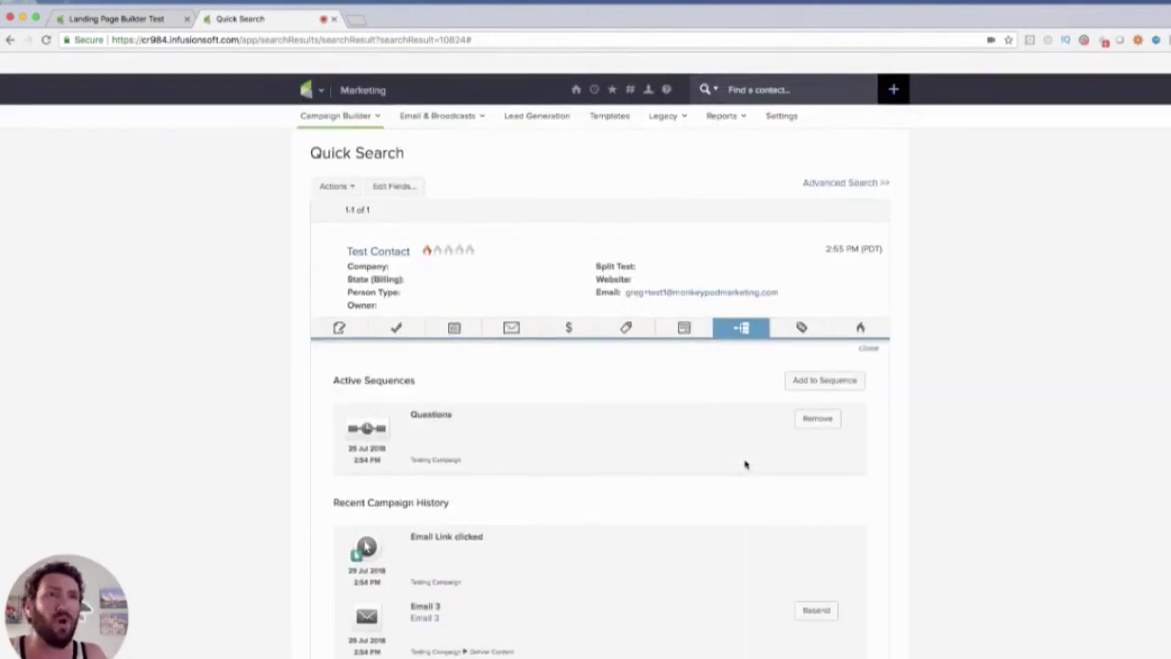
left_click(119, 19)
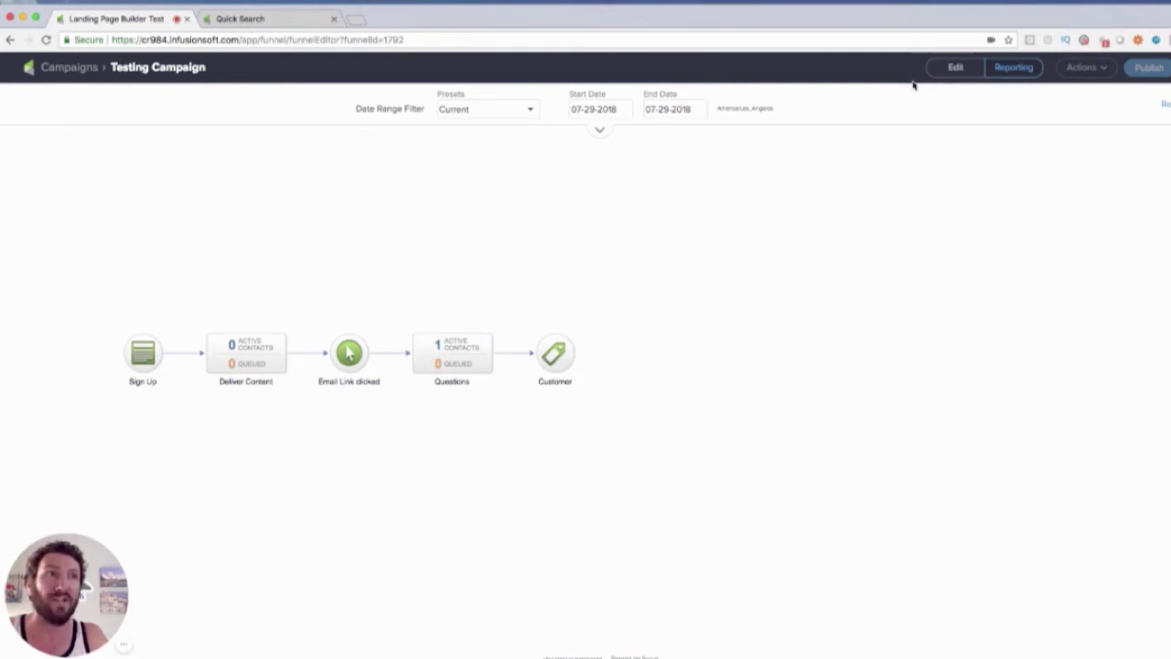
left_click(948, 68)
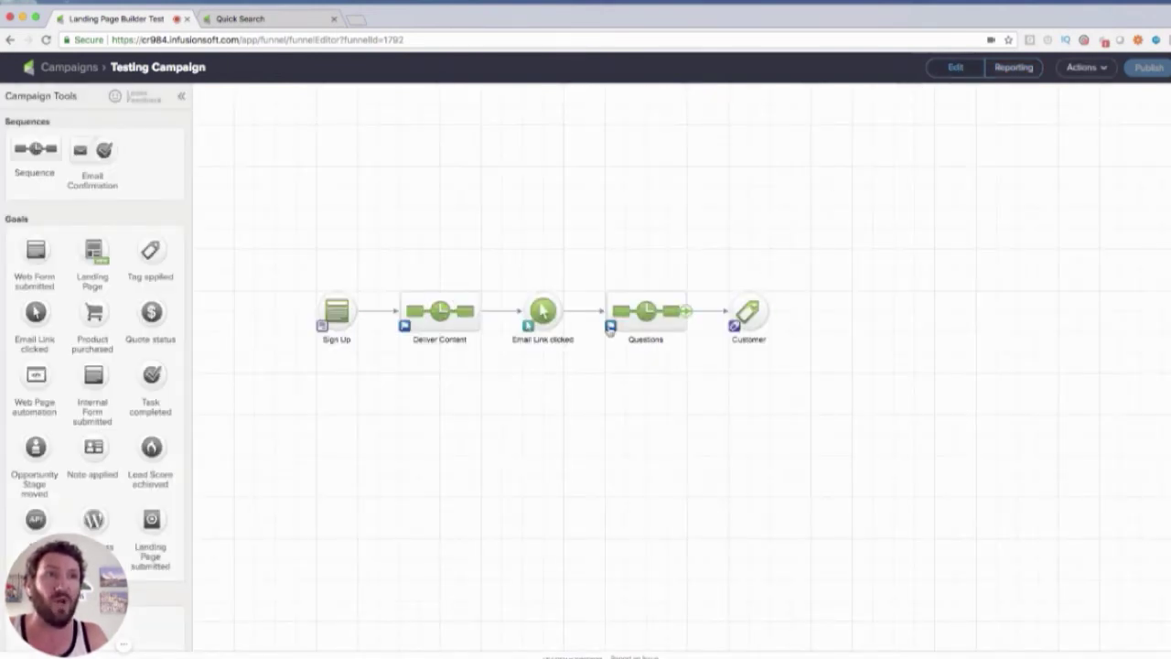
left_click(609, 327)
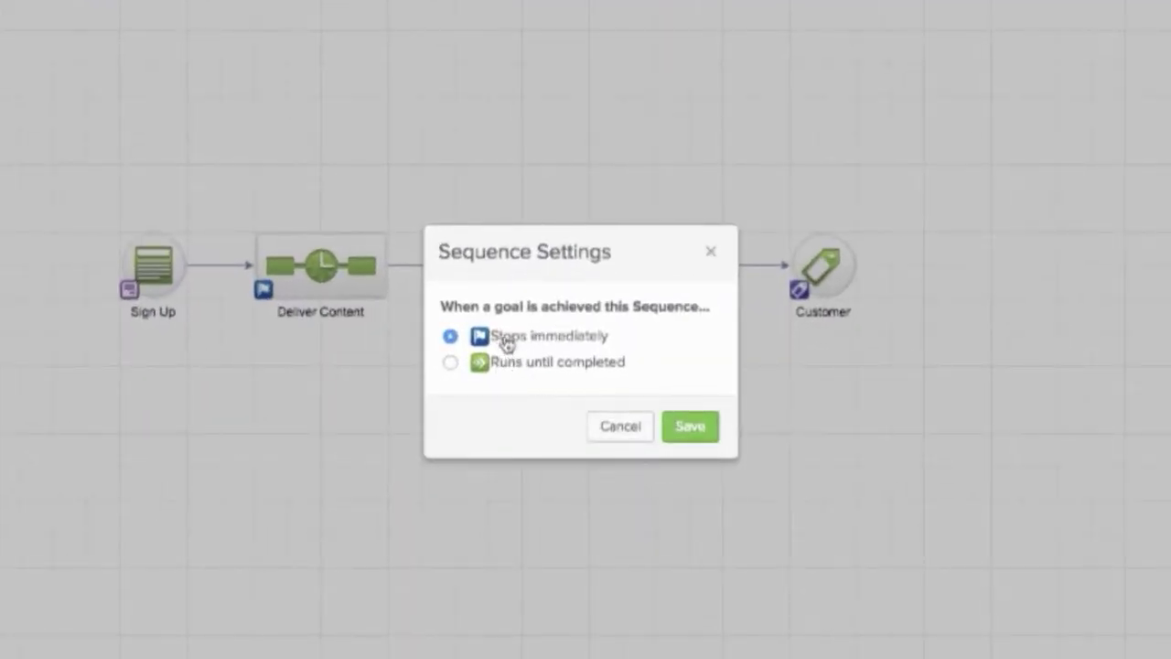
left_click(621, 427)
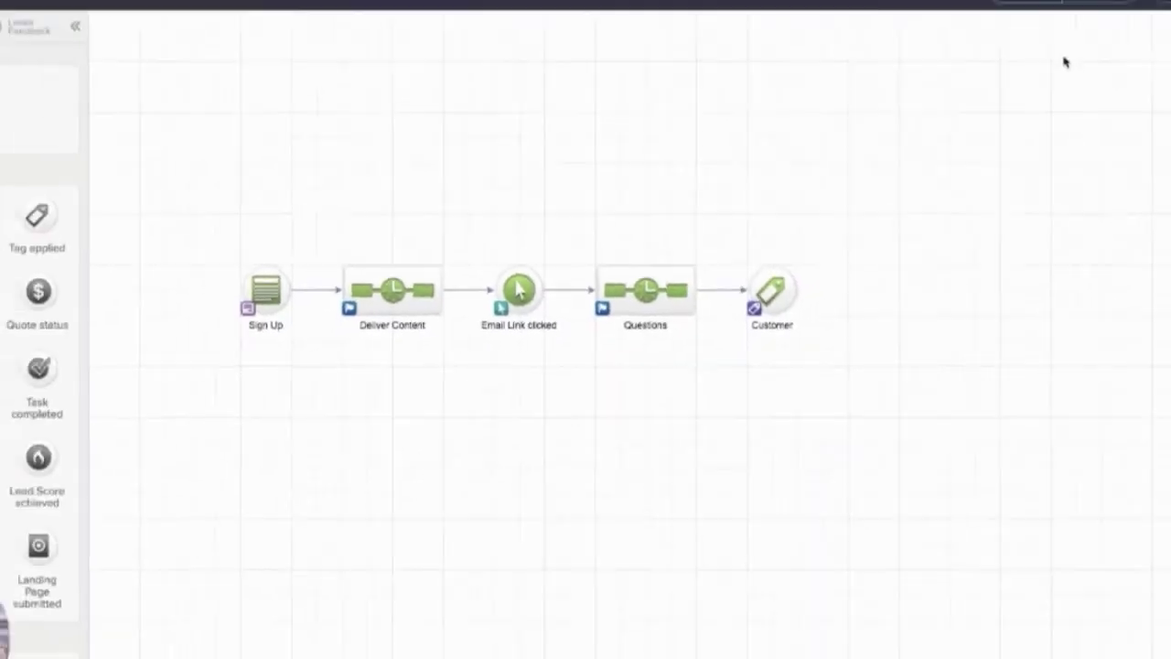
Return the Testing Campaign to reporting view with the Current preset to show current counts
left_click(1007, 66)
left_click(494, 105)
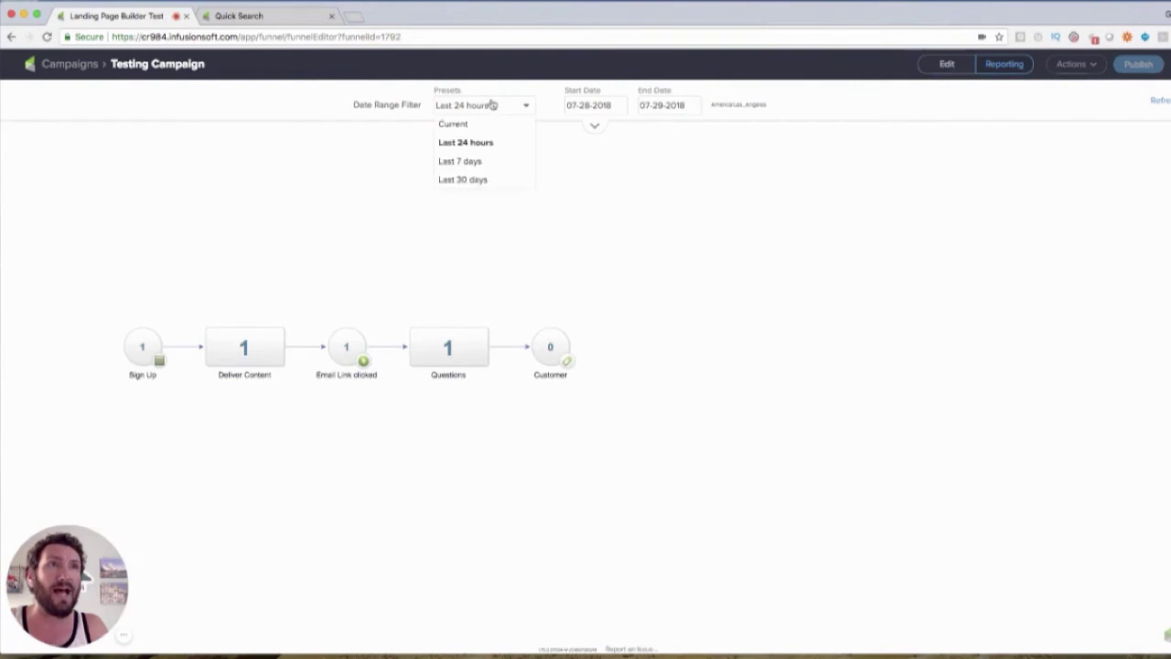
left_click(485, 128)
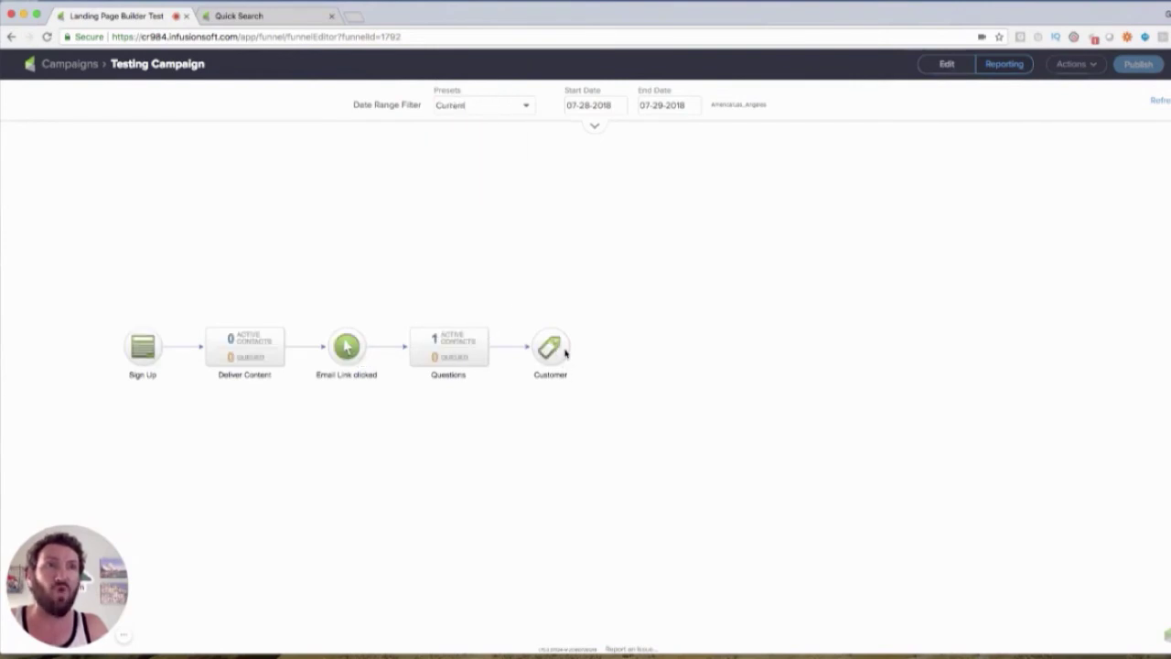
Apply the Customer tag to Test Contact through the contact's tags panel
left_click(286, 17)
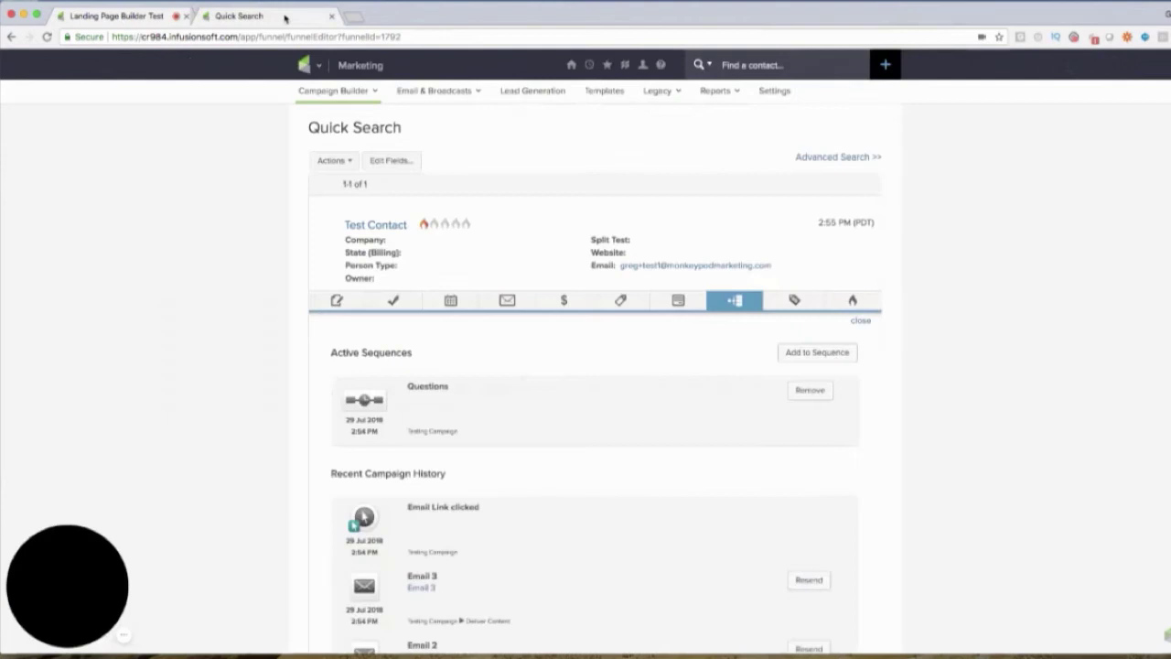
left_click(621, 301)
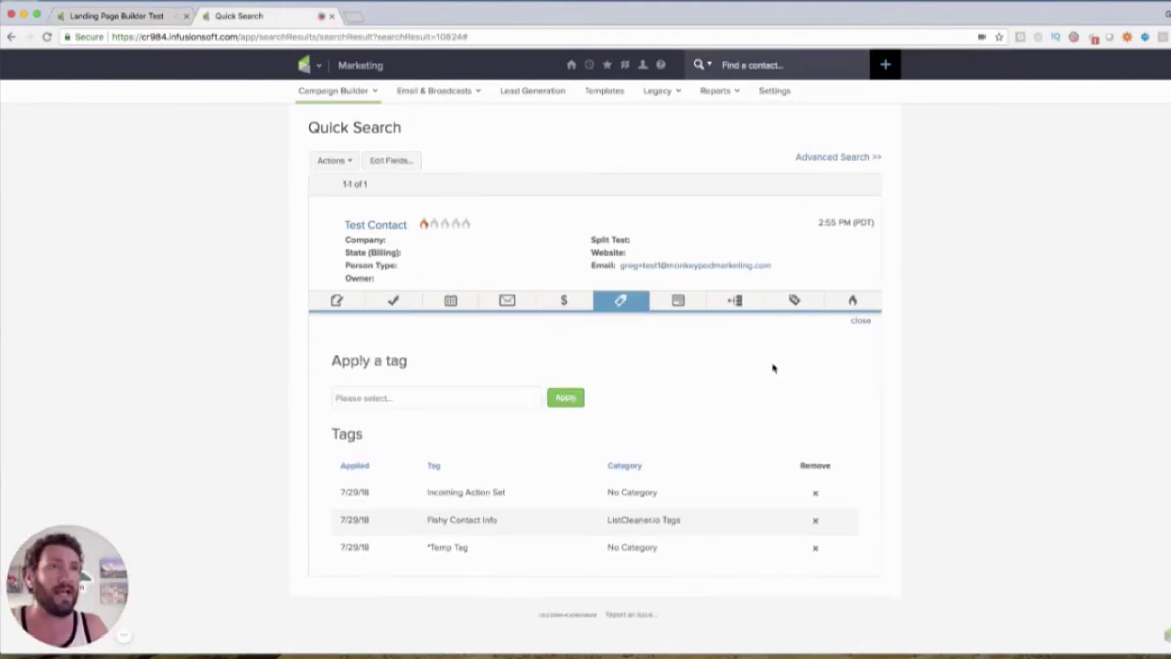
left_click(511, 401)
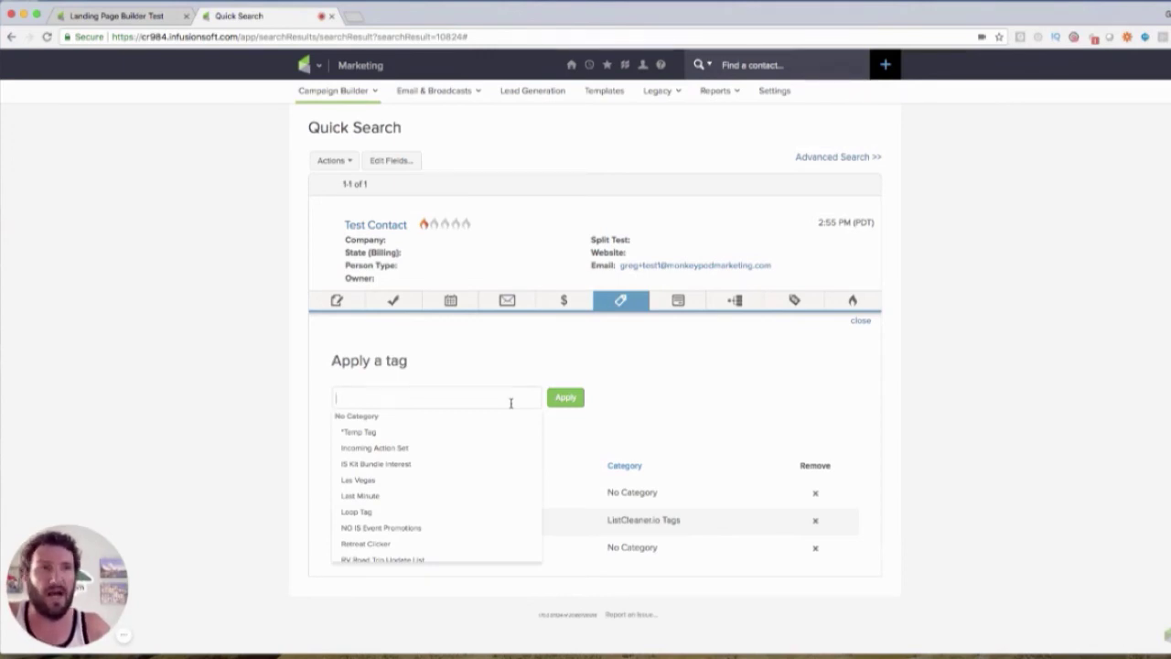
type("customer")
left_click(472, 442)
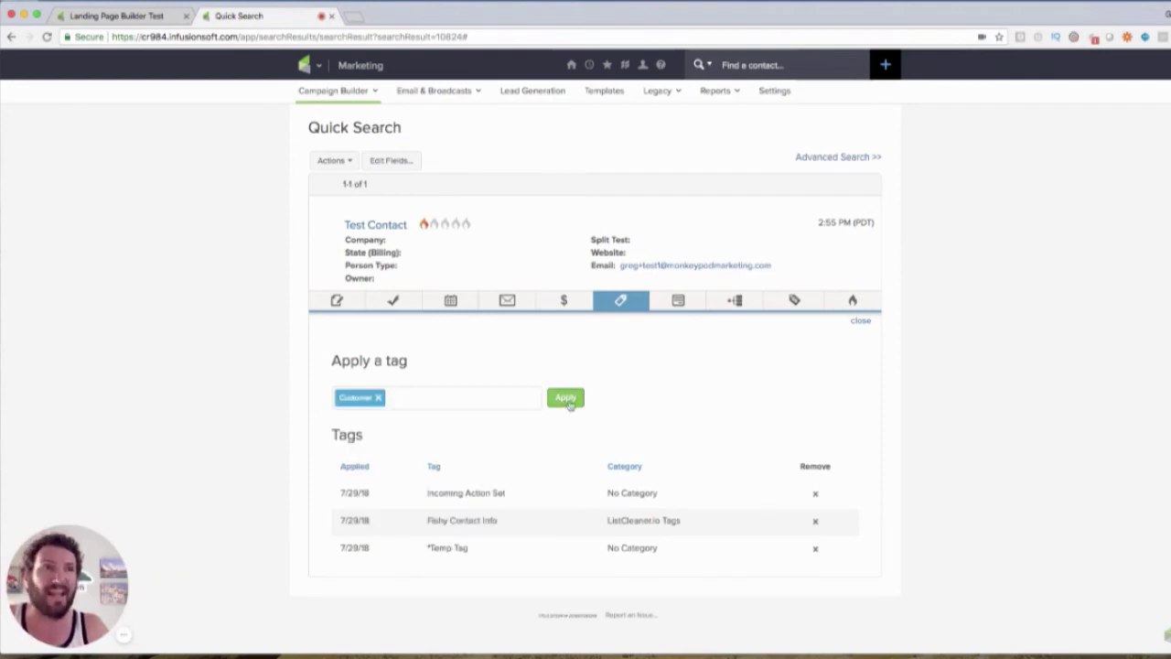
left_click(567, 400)
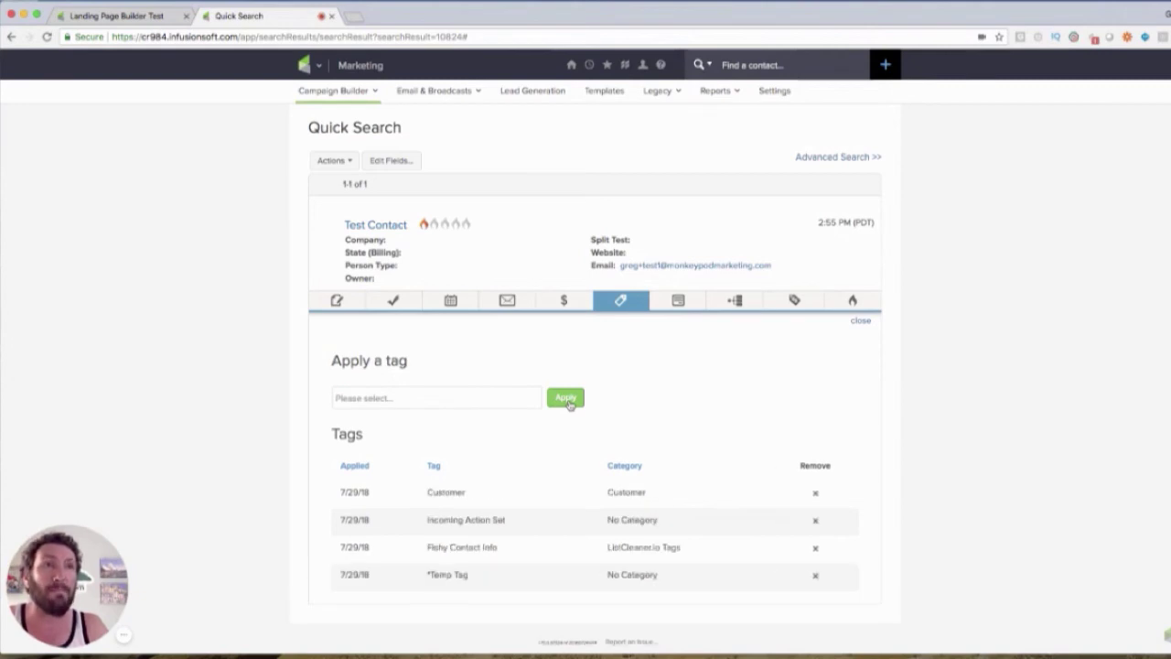
left_click(622, 303)
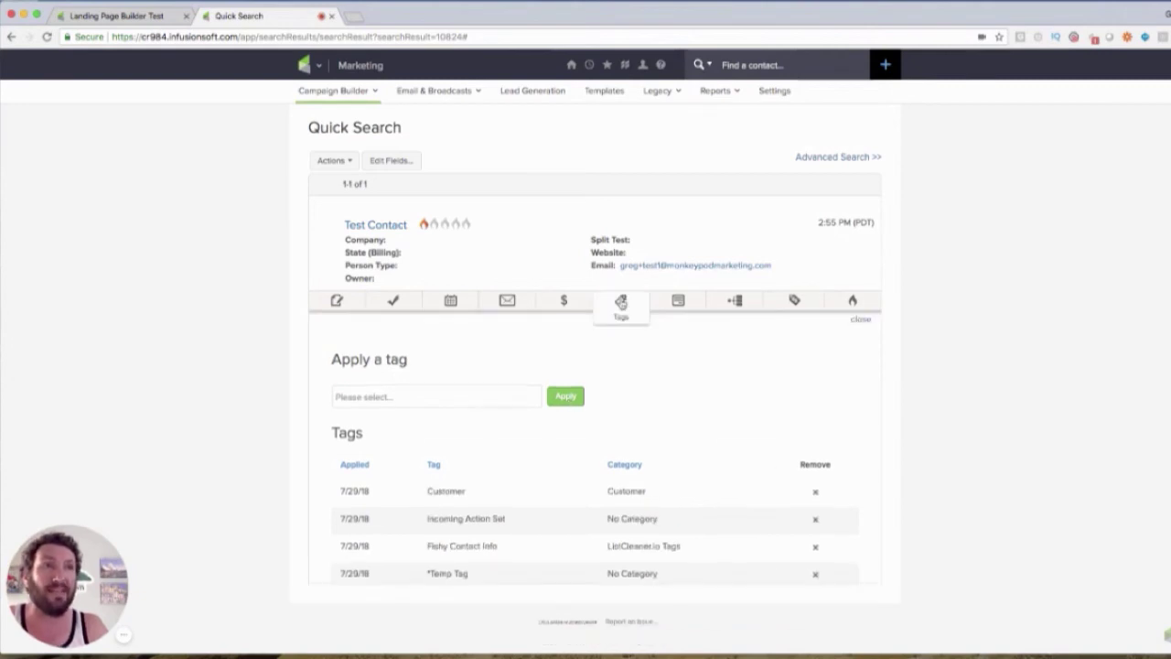
Glance at the contact's campaign history, then refresh the Testing Campaign's contact counts
left_click(732, 302)
scroll(960, 406, "down", 10)
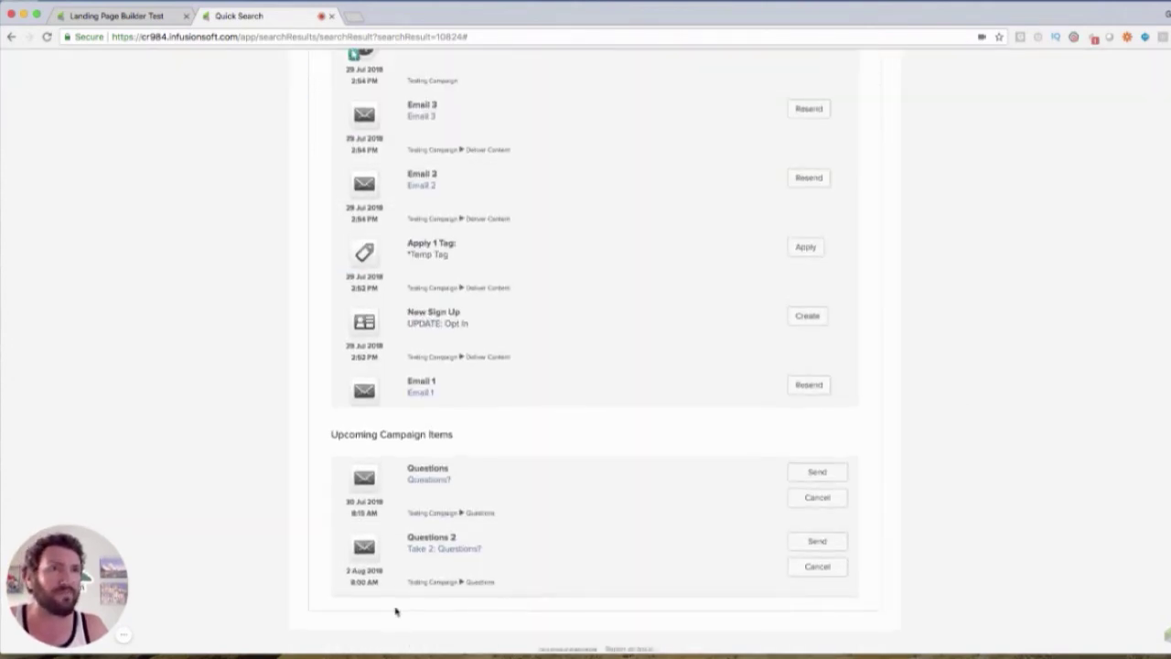
left_click(147, 16)
left_click(1159, 101)
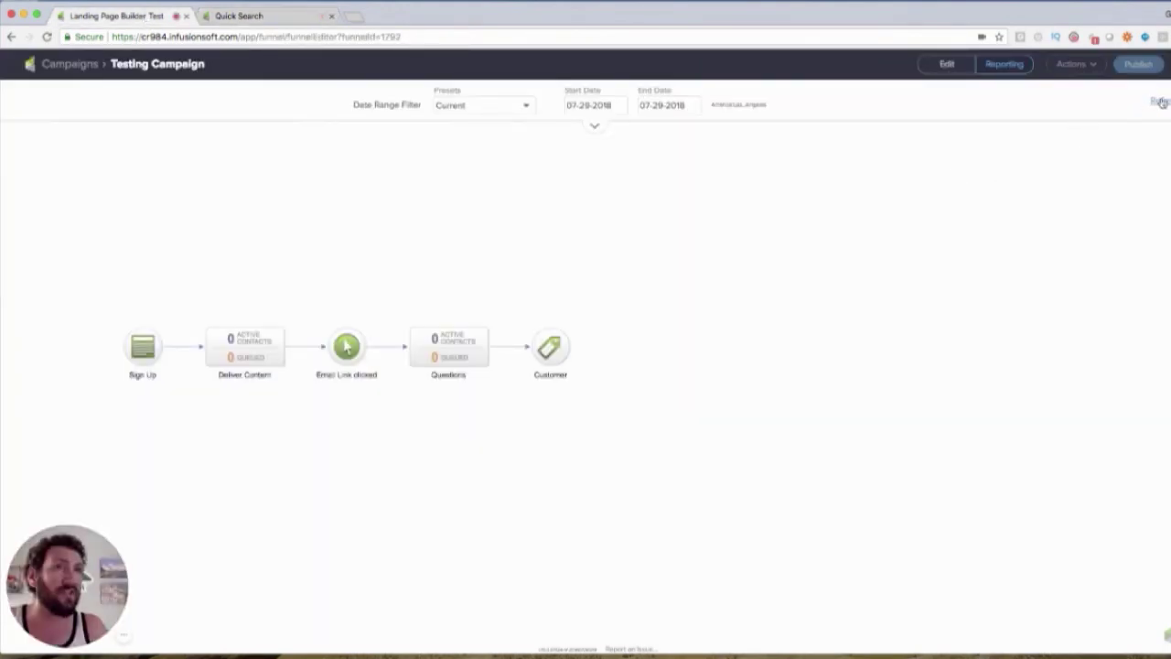
Reload the contact's history to confirm both Questions emails were removed from sequence
left_click(286, 19)
left_click(46, 36)
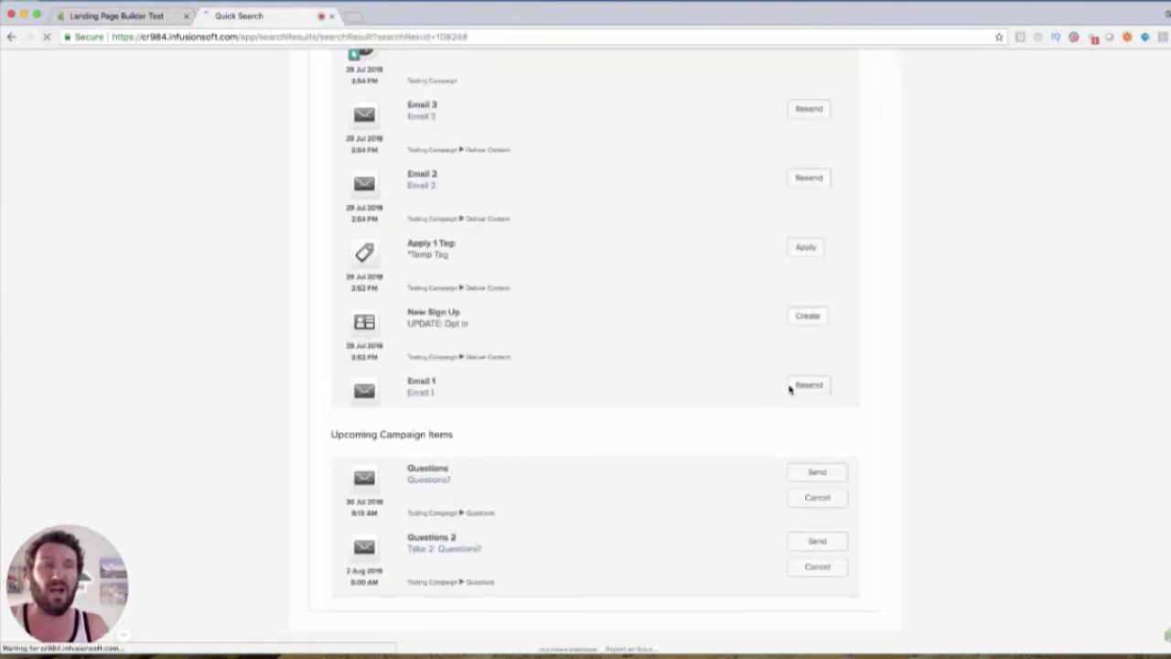
left_click(737, 306)
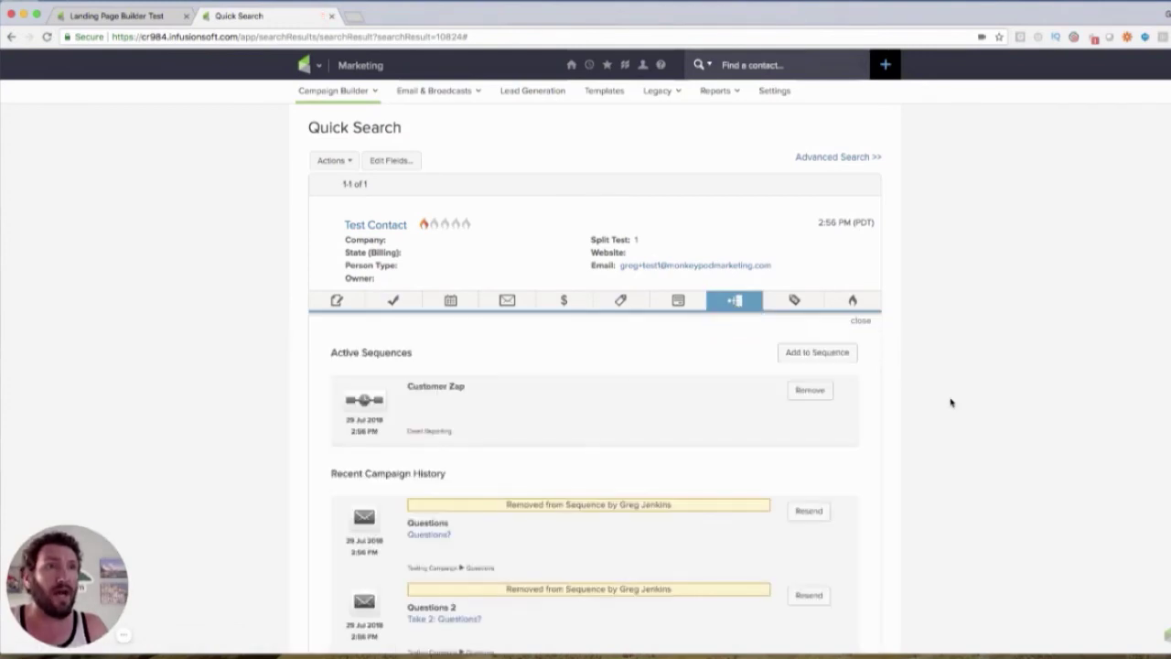
scroll(949, 400, "down", 5)
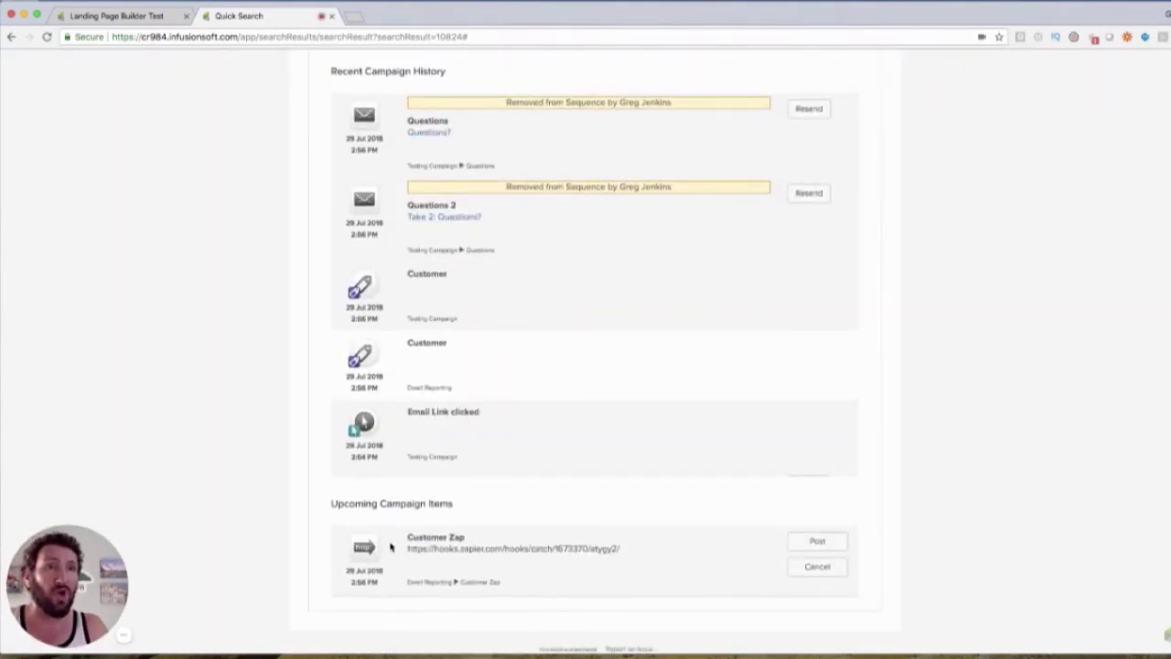
left_click_drag(518, 584, 401, 586)
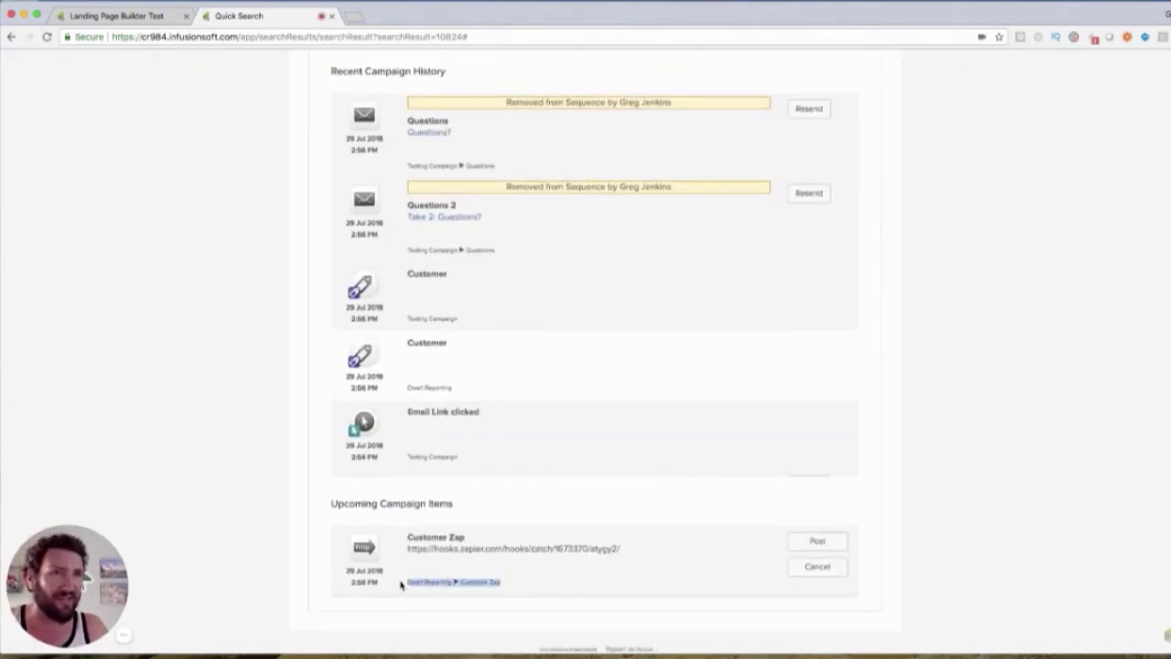
left_click(409, 582)
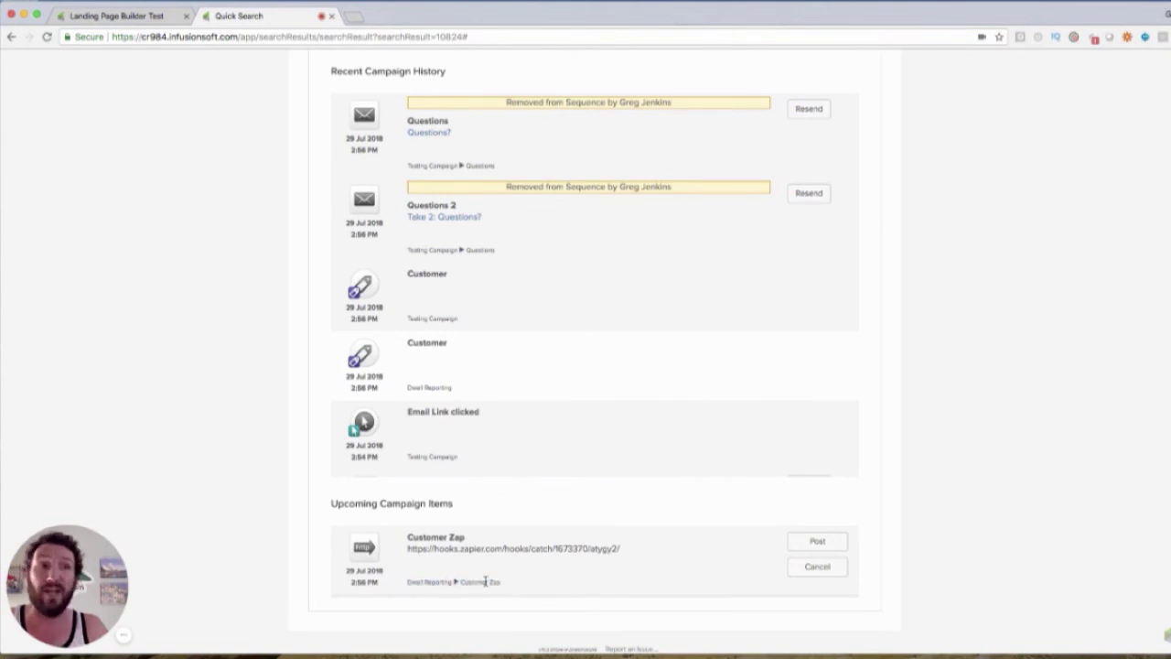
scroll(486, 582, "up", 2)
scroll(467, 240, "up", 1)
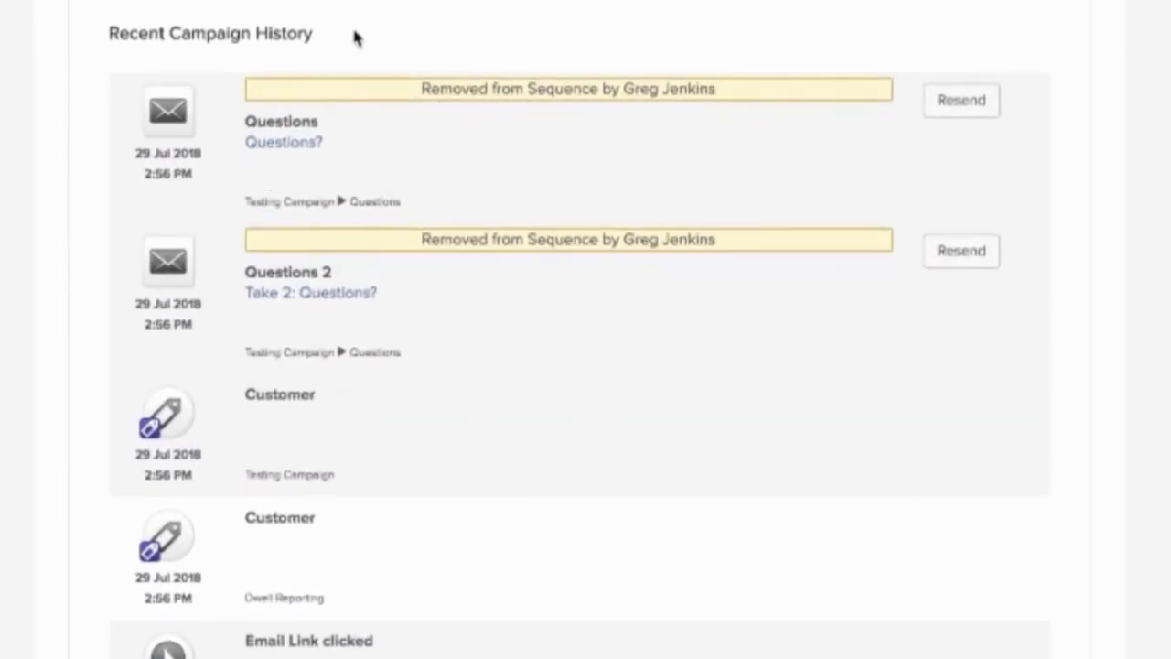
left_click(157, 18)
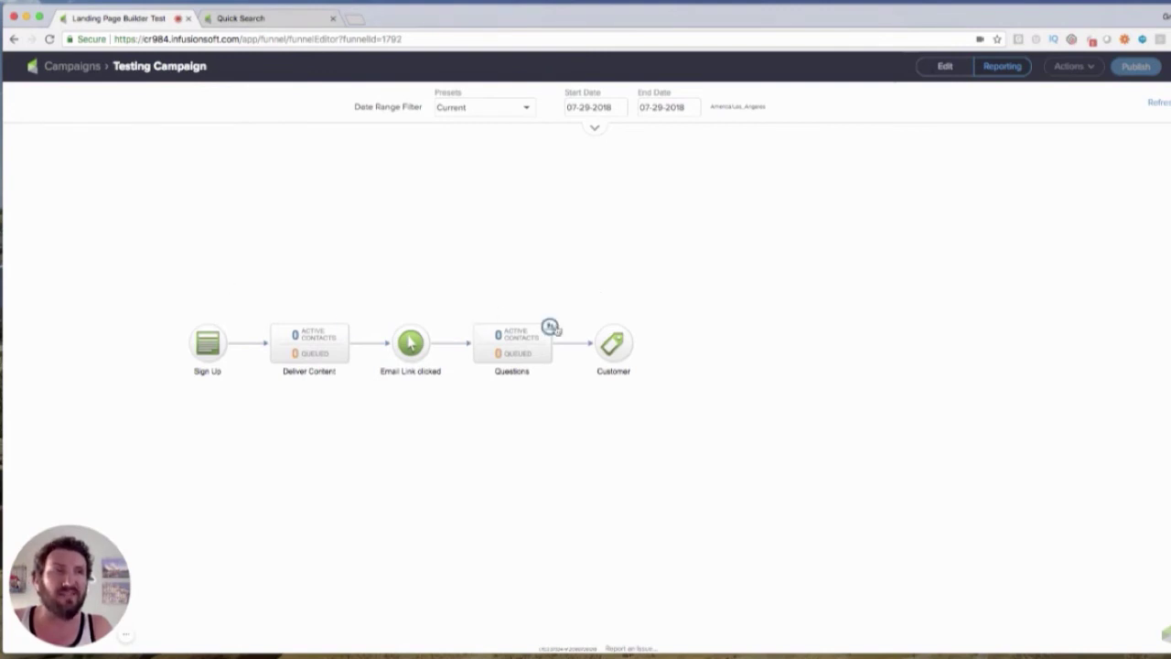
Set the first Deliver Content delay timer to wait 5 minutes
left_click(943, 69)
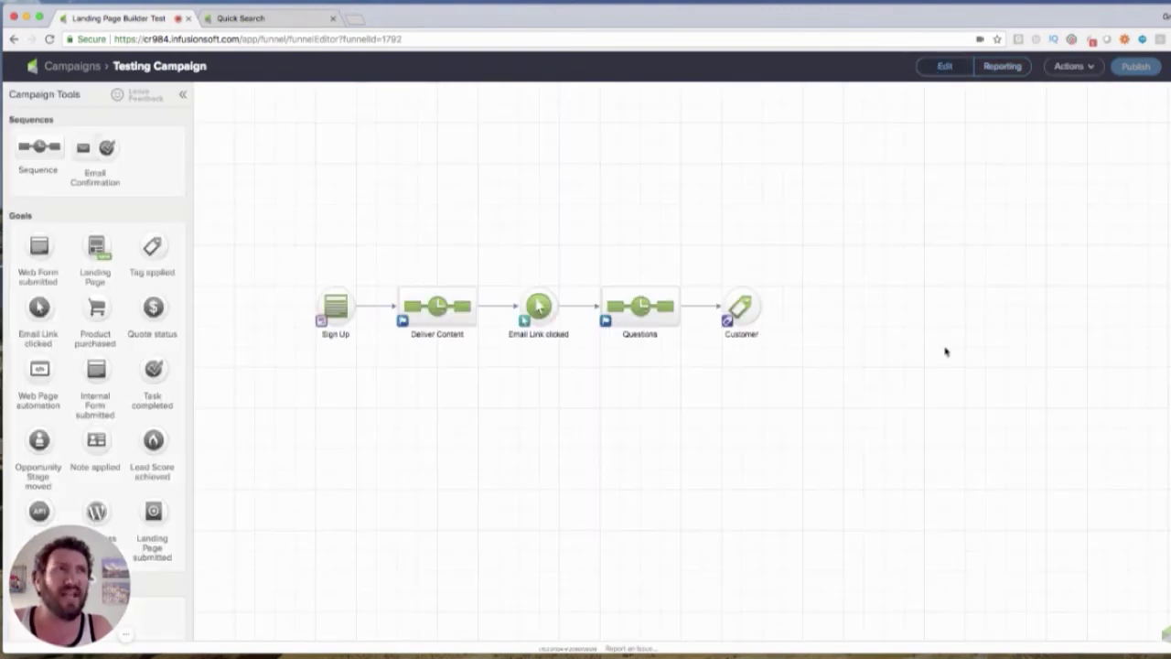
double_click(460, 315)
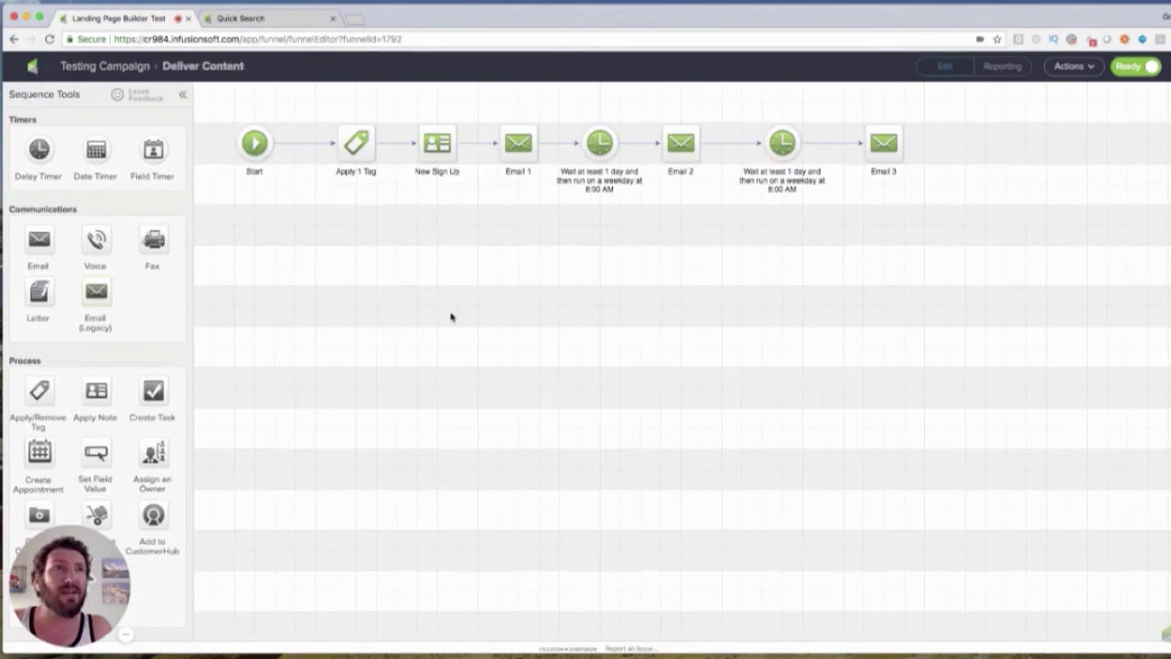
double_click(600, 143)
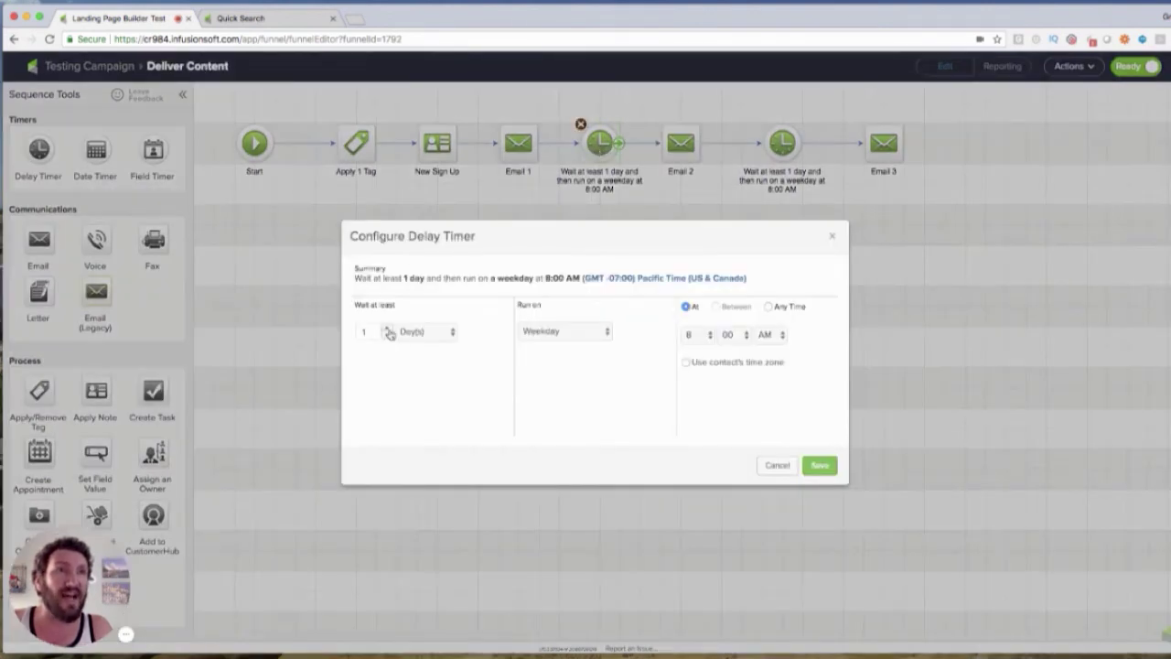
left_click(419, 331)
left_click(417, 308)
left_click(387, 341)
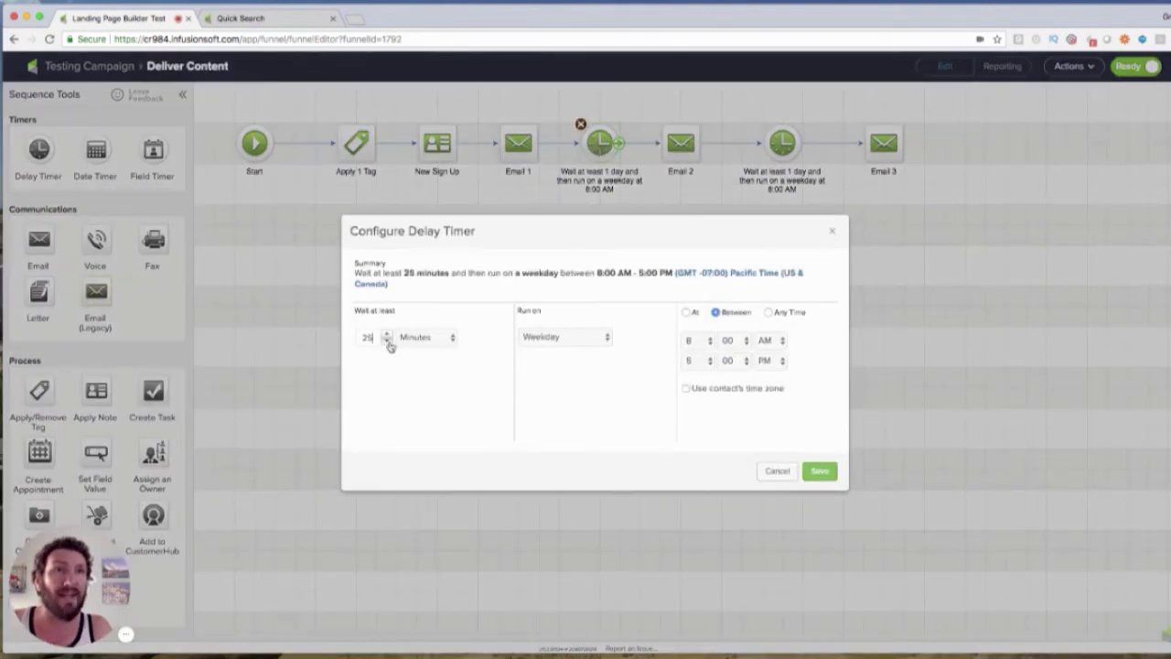
type("5")
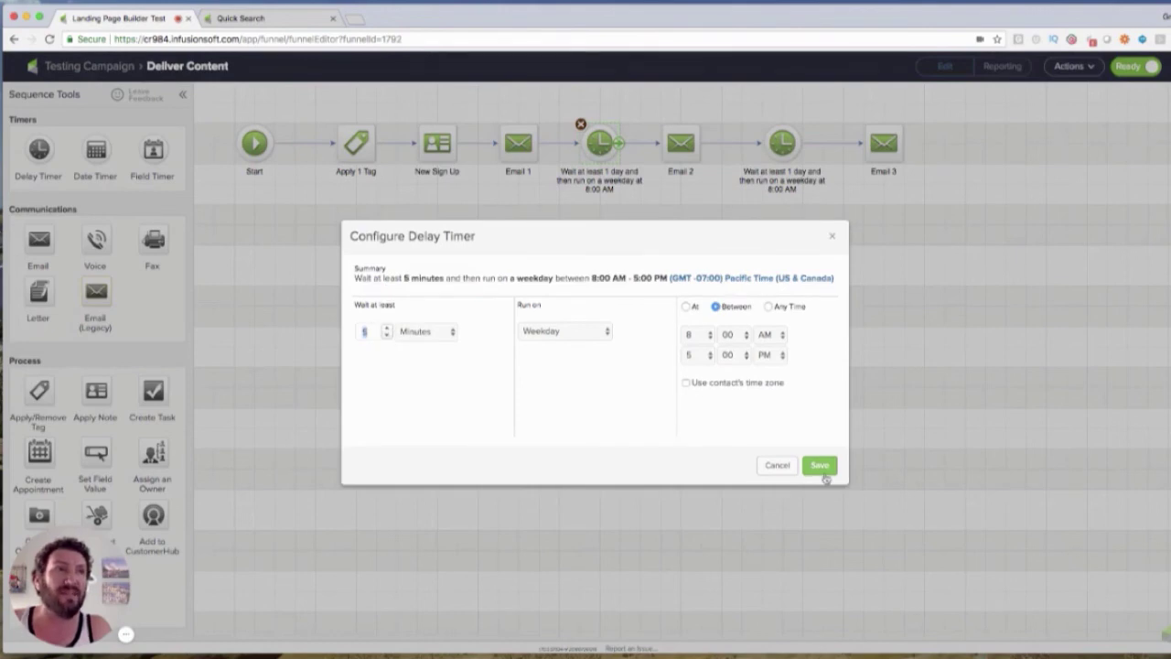
left_click(819, 470)
Set the second Deliver Content delay timer to wait 5 minutes as well
double_click(786, 146)
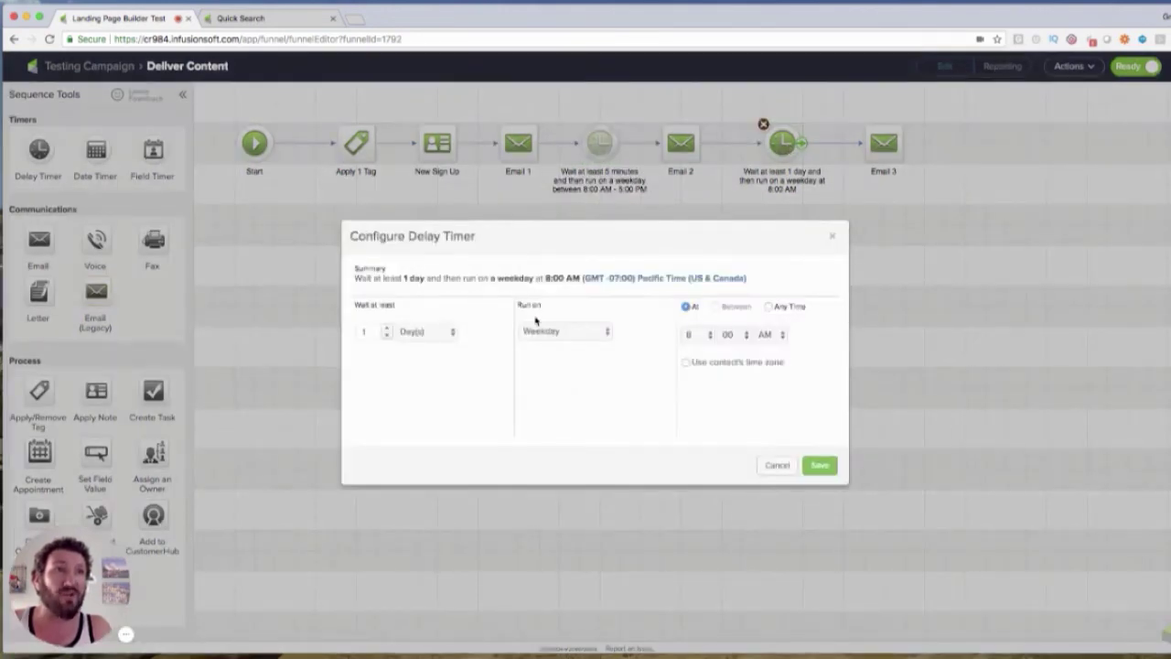
left_click(426, 332)
left_click(422, 308)
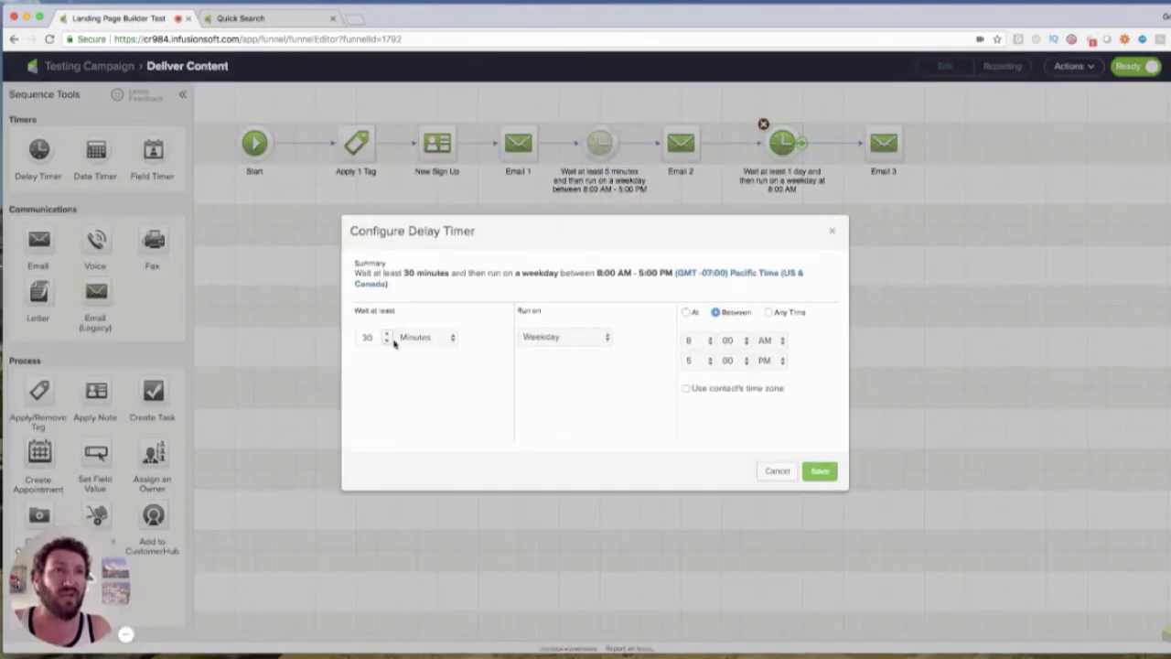
type("5")
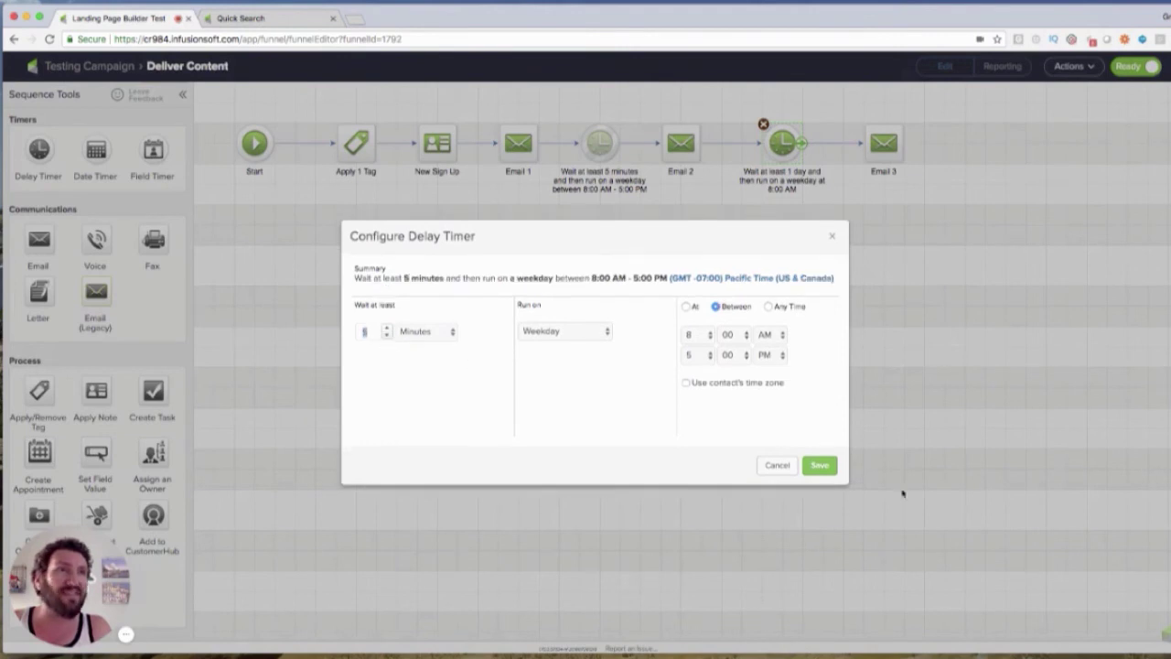
left_click(834, 471)
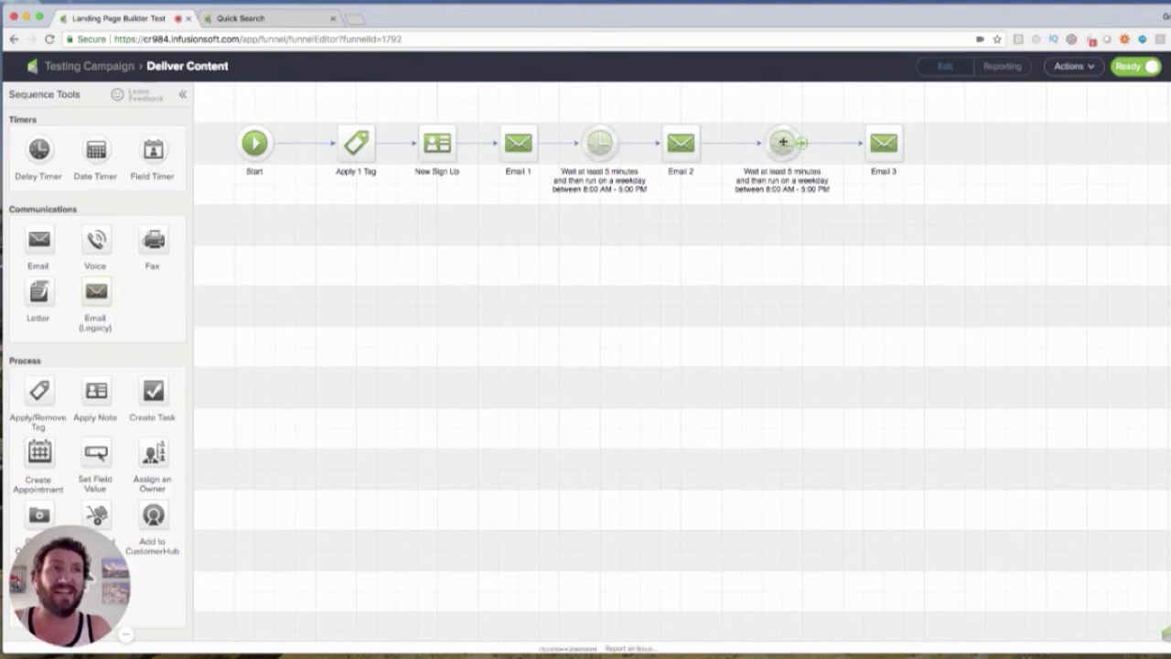
left_click(108, 69)
Check the contact's history page, then reopen Deliver Content to confirm both 5-minute timers
left_click(240, 18)
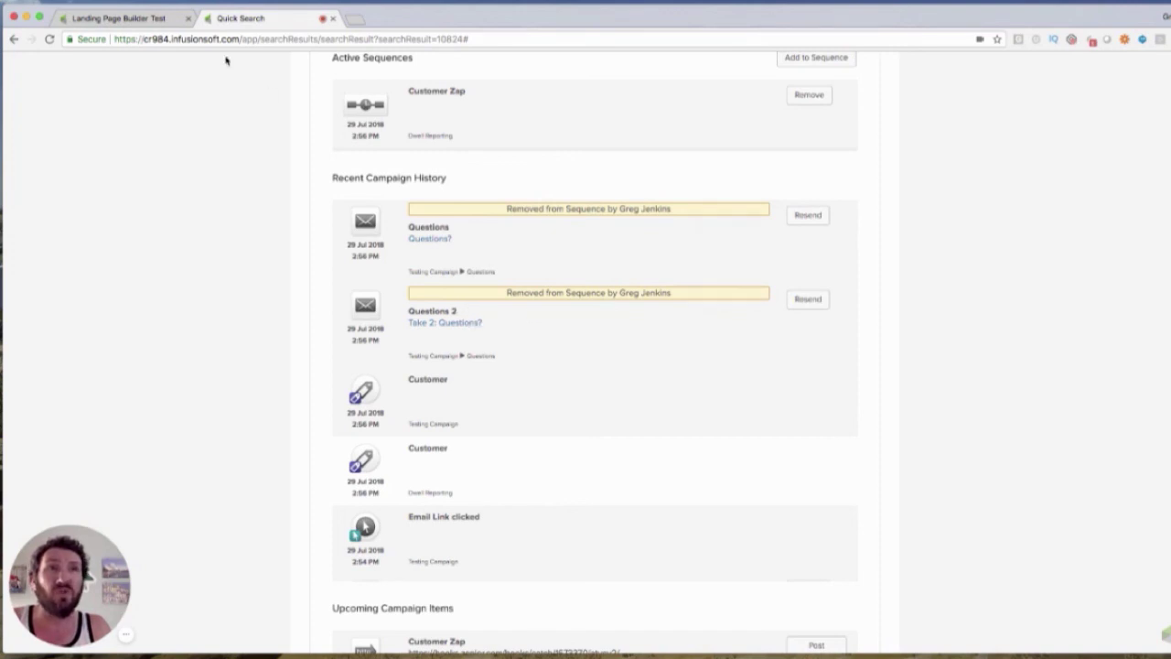
left_click(179, 24)
double_click(438, 306)
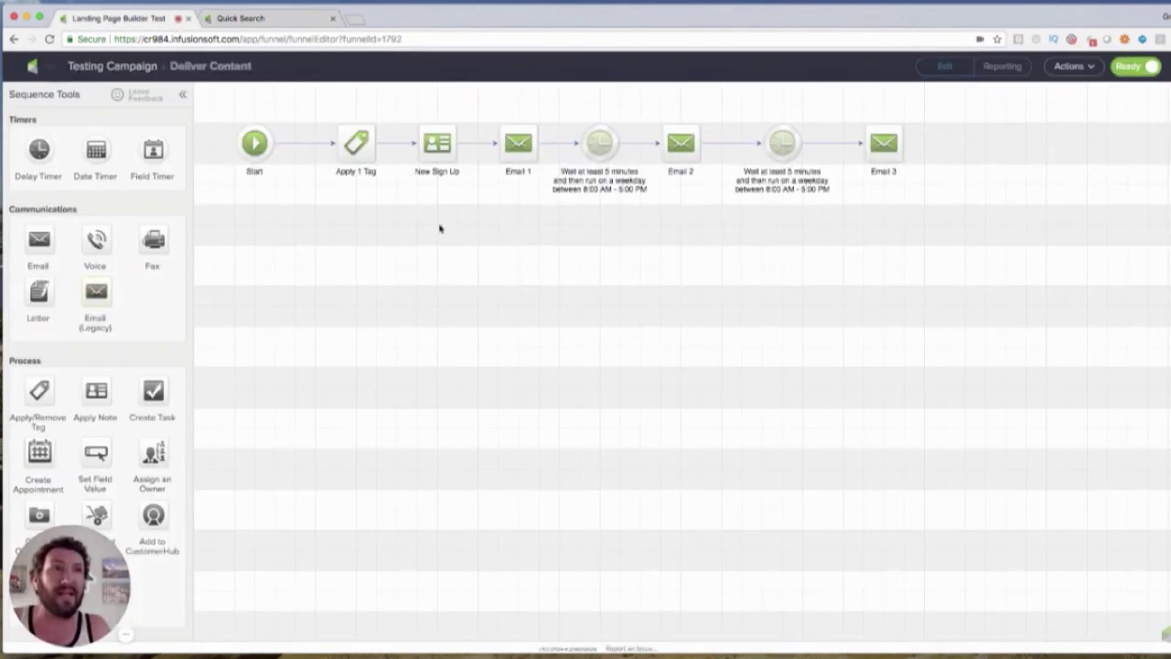
left_click(83, 68)
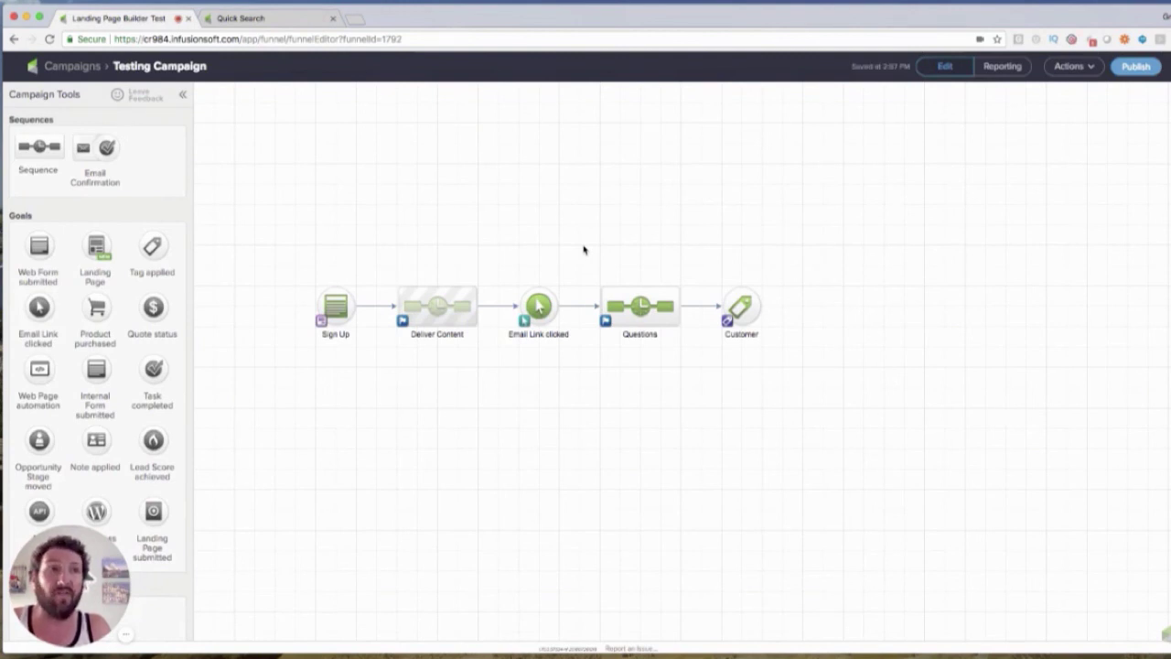
Revert the unpublished campaign changes and confirm the Deliver Content timers are back to 1 day
left_click(1067, 68)
left_click(1053, 195)
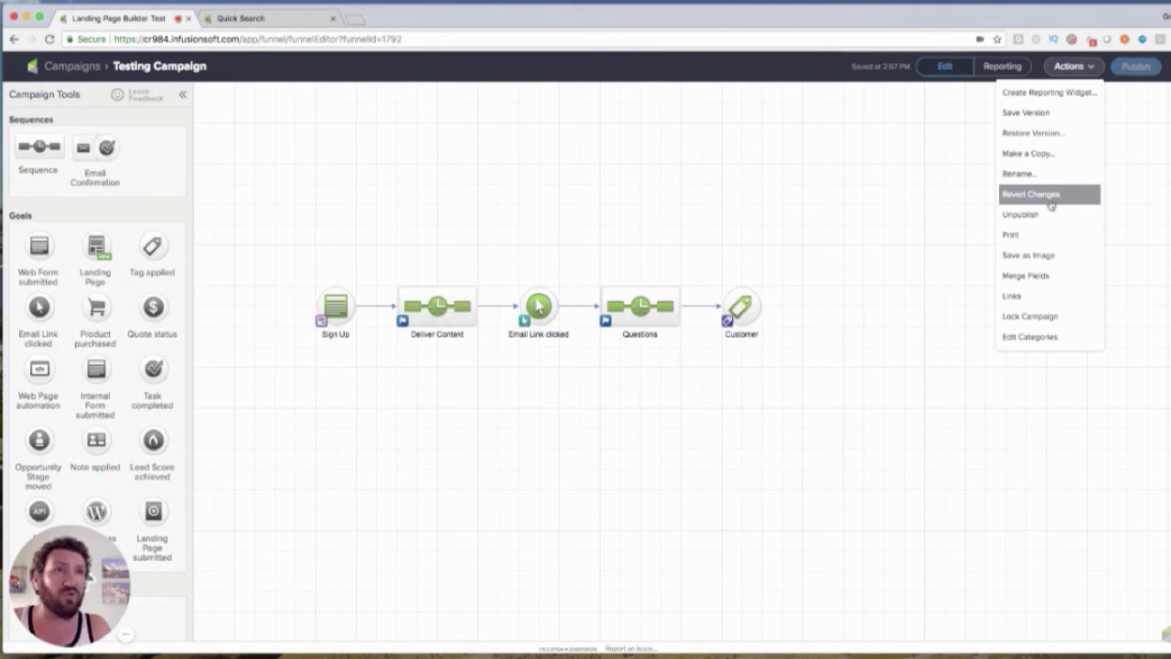
double_click(464, 315)
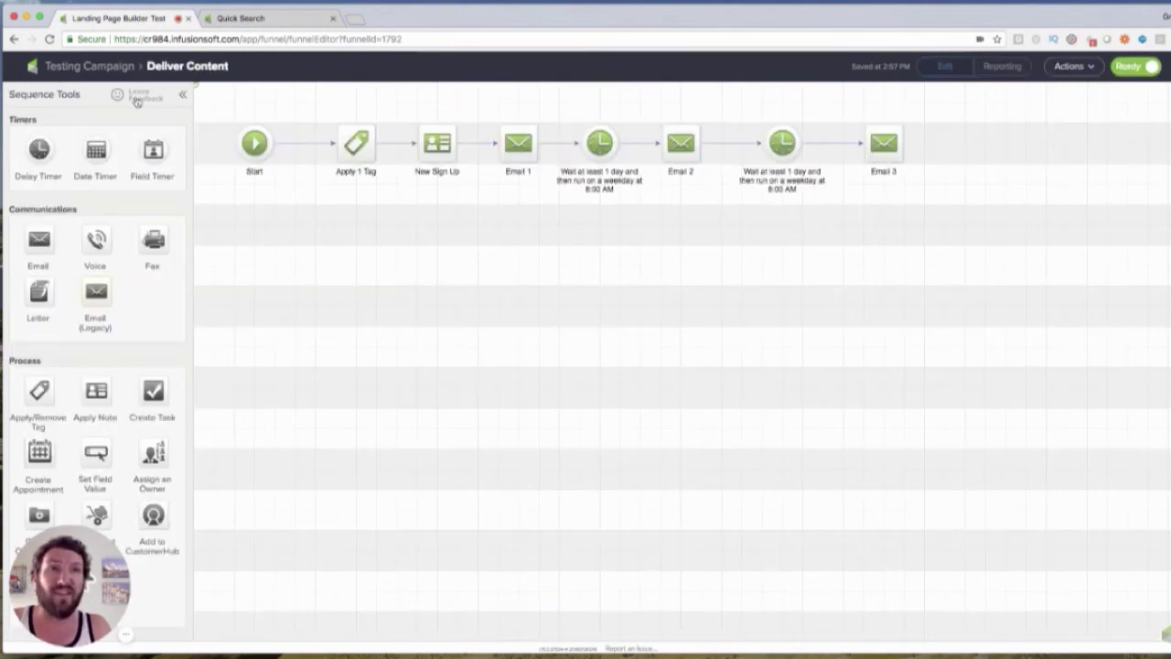
left_click(110, 67)
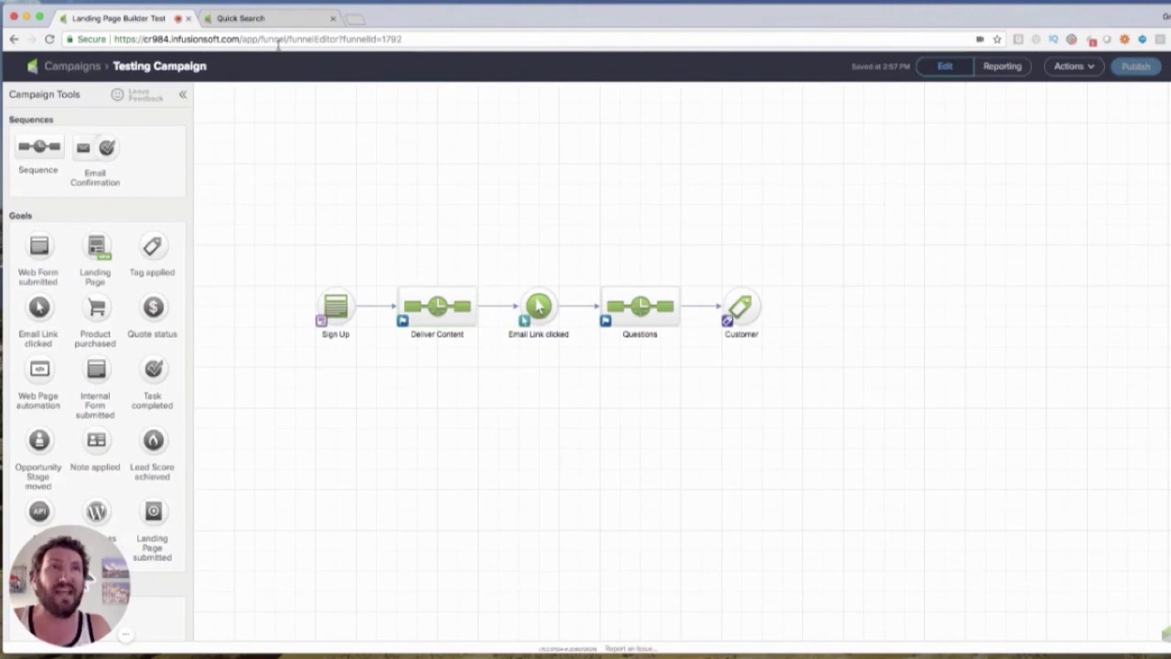
Recheck the contact's history page and the reverted Deliver Content sequence
left_click(279, 19)
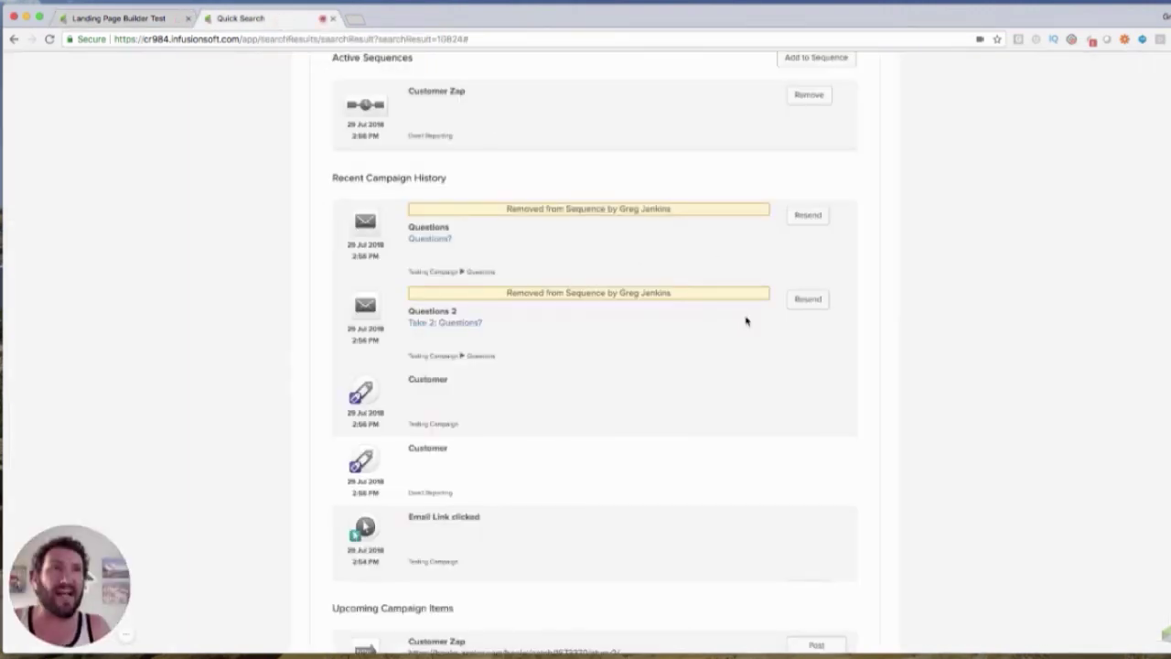
scroll(746, 321, "up", 3)
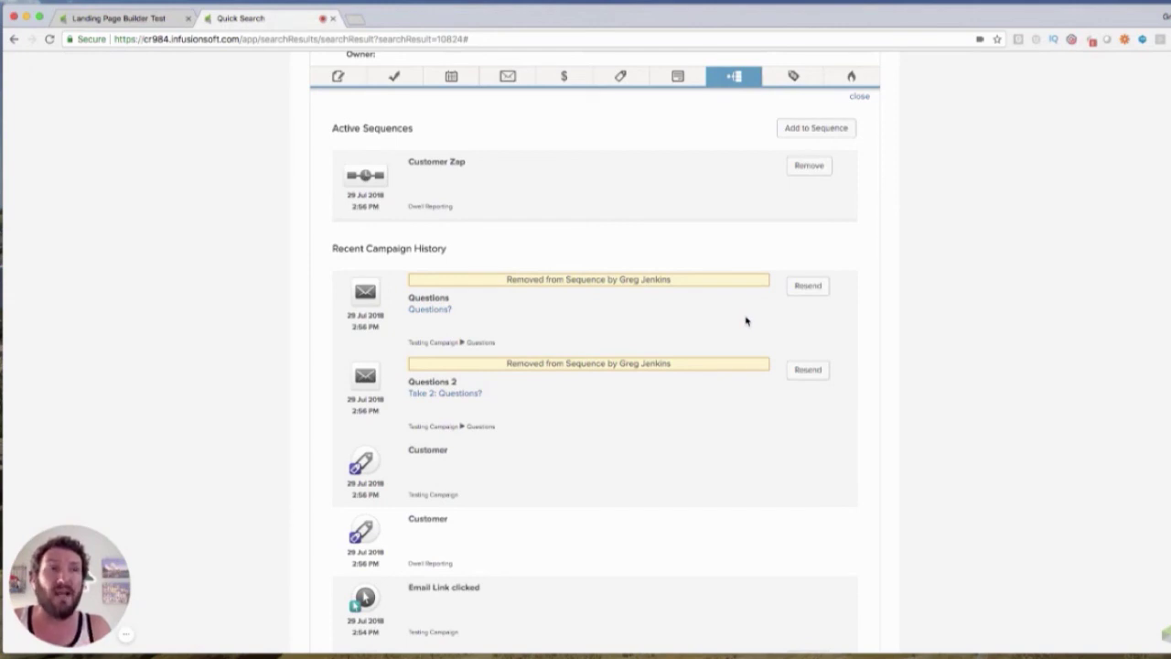
left_click(165, 18)
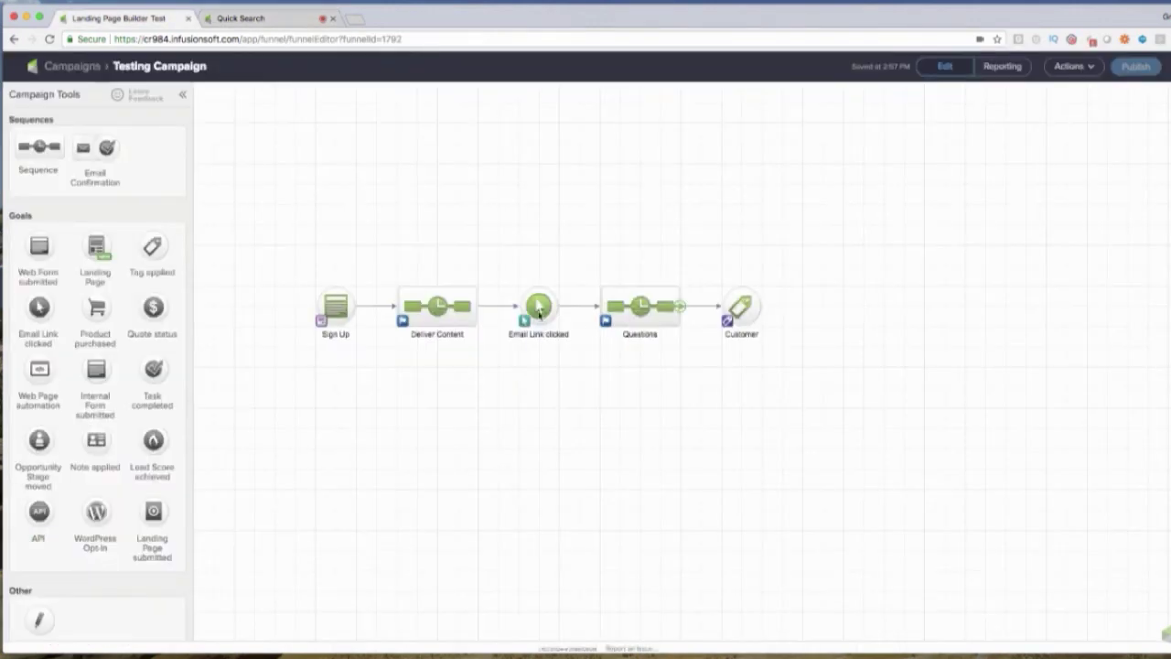
double_click(437, 306)
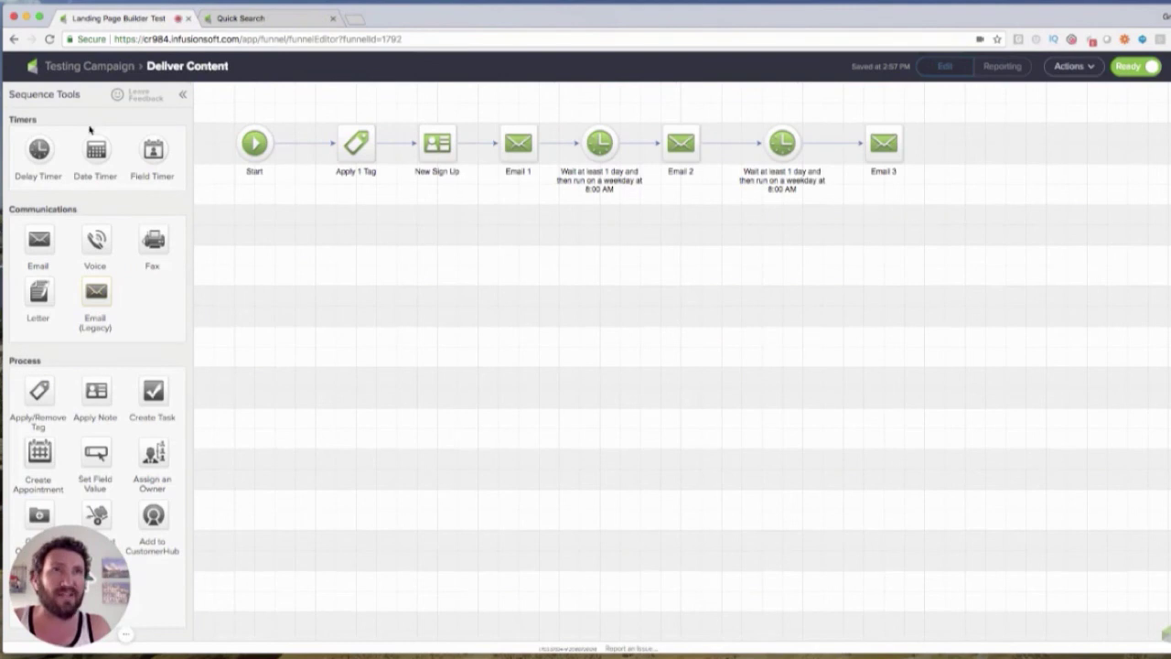
left_click(84, 68)
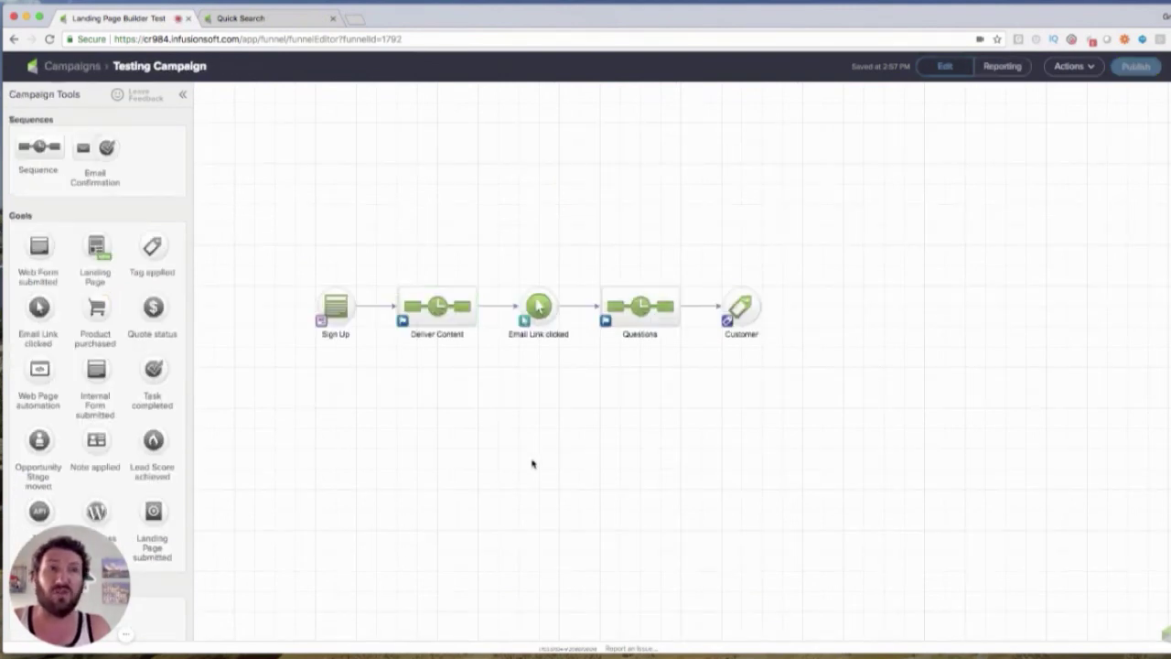